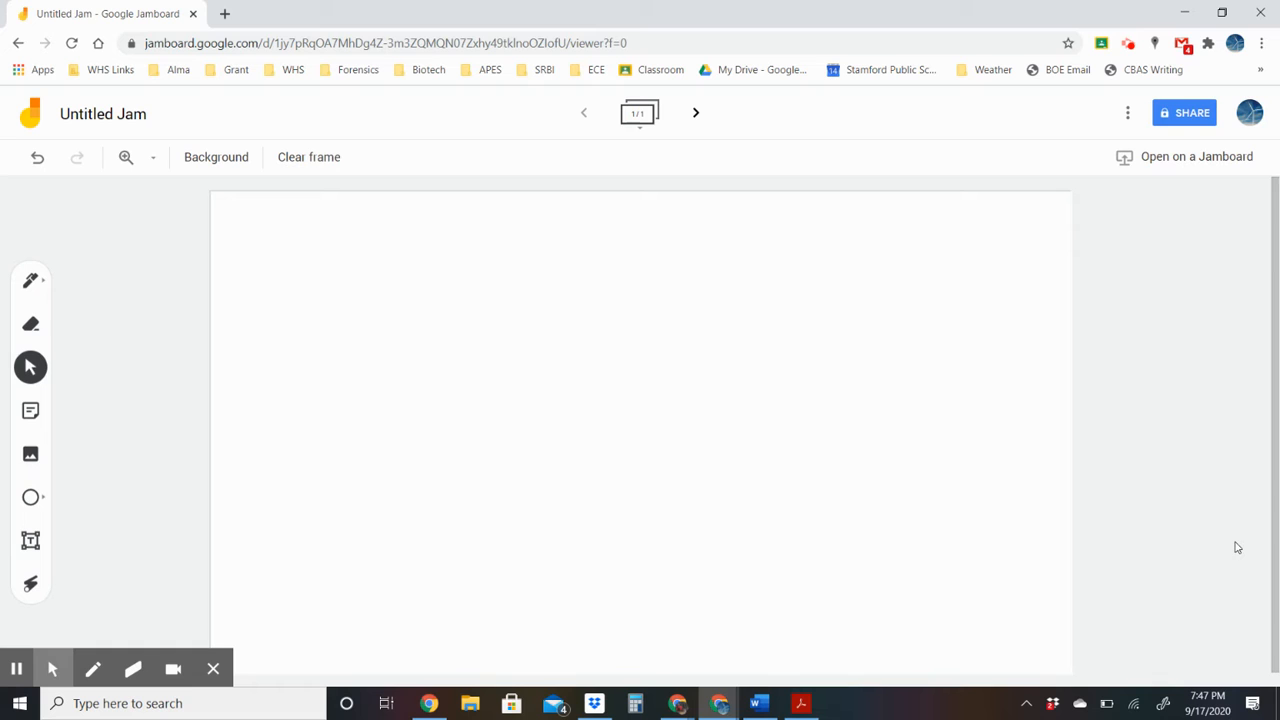
Step: Open Google Jamboard from the Google apps in a new, maximized browser tab and open the Untitled Jam
double_click(242, 22)
click(225, 22)
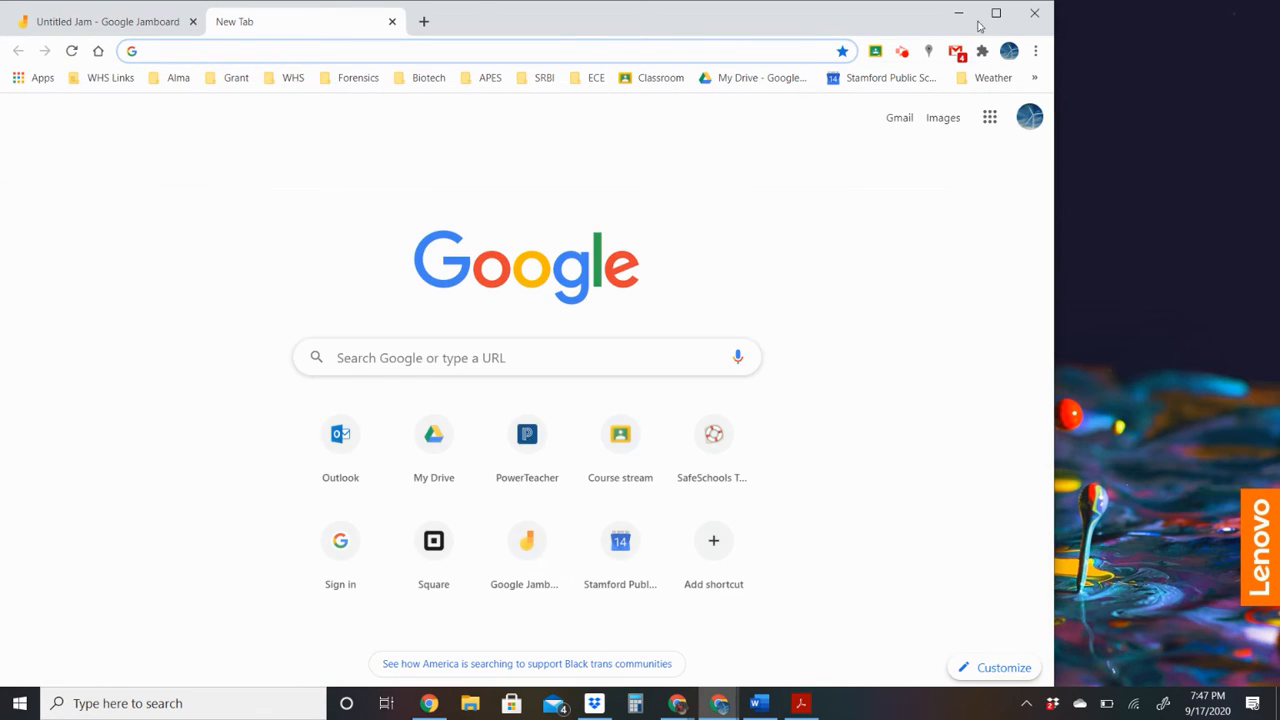
click(996, 13)
click(1211, 113)
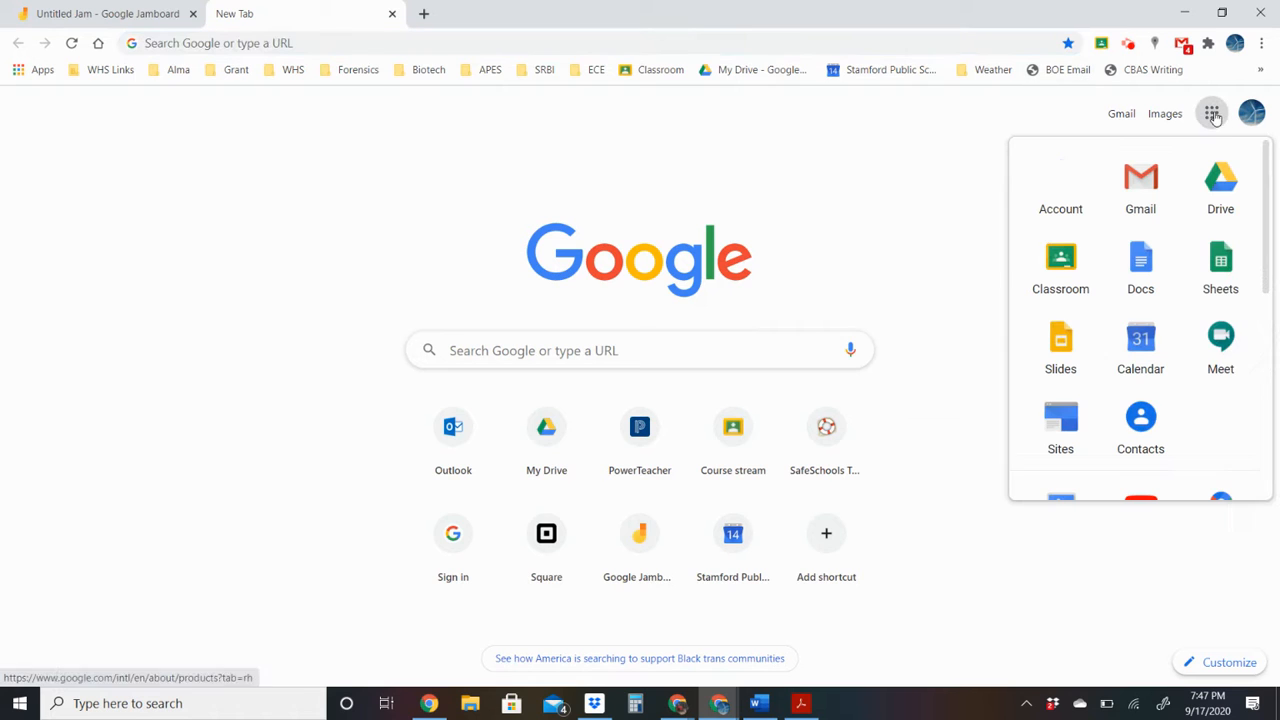
scroll(1220, 393, down, 1)
scroll(1220, 393, down, 4)
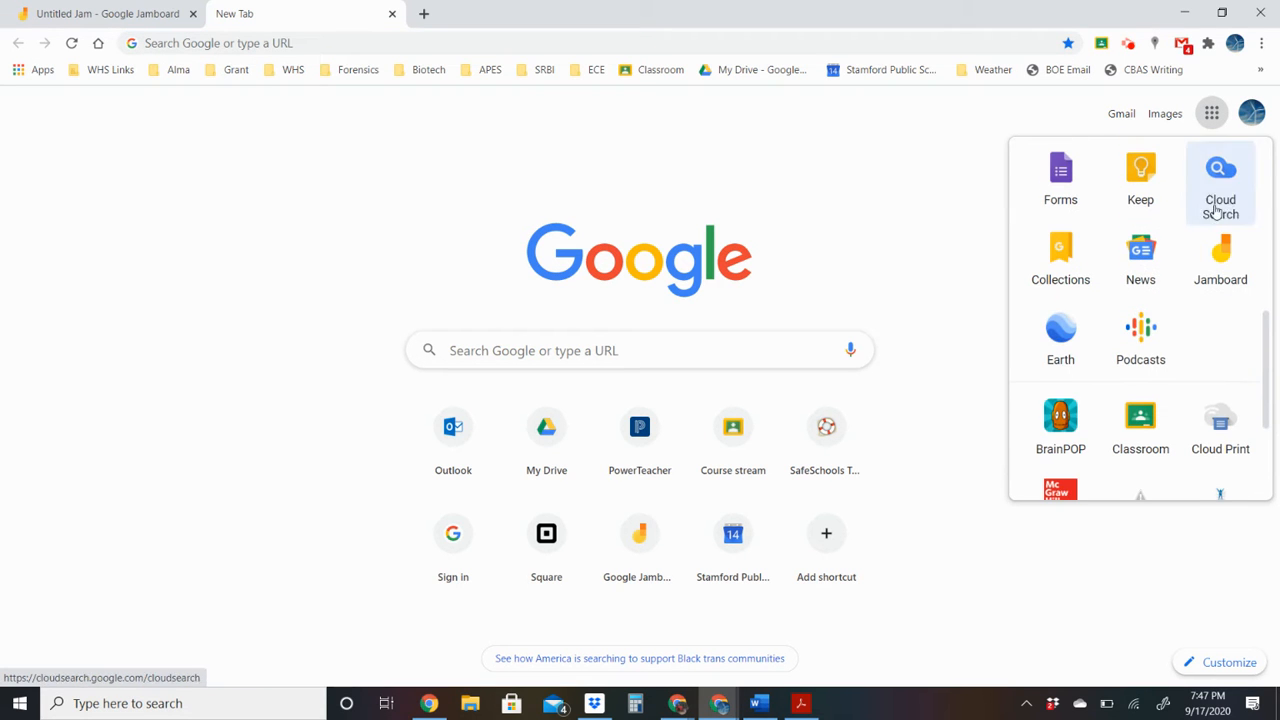
click(1224, 277)
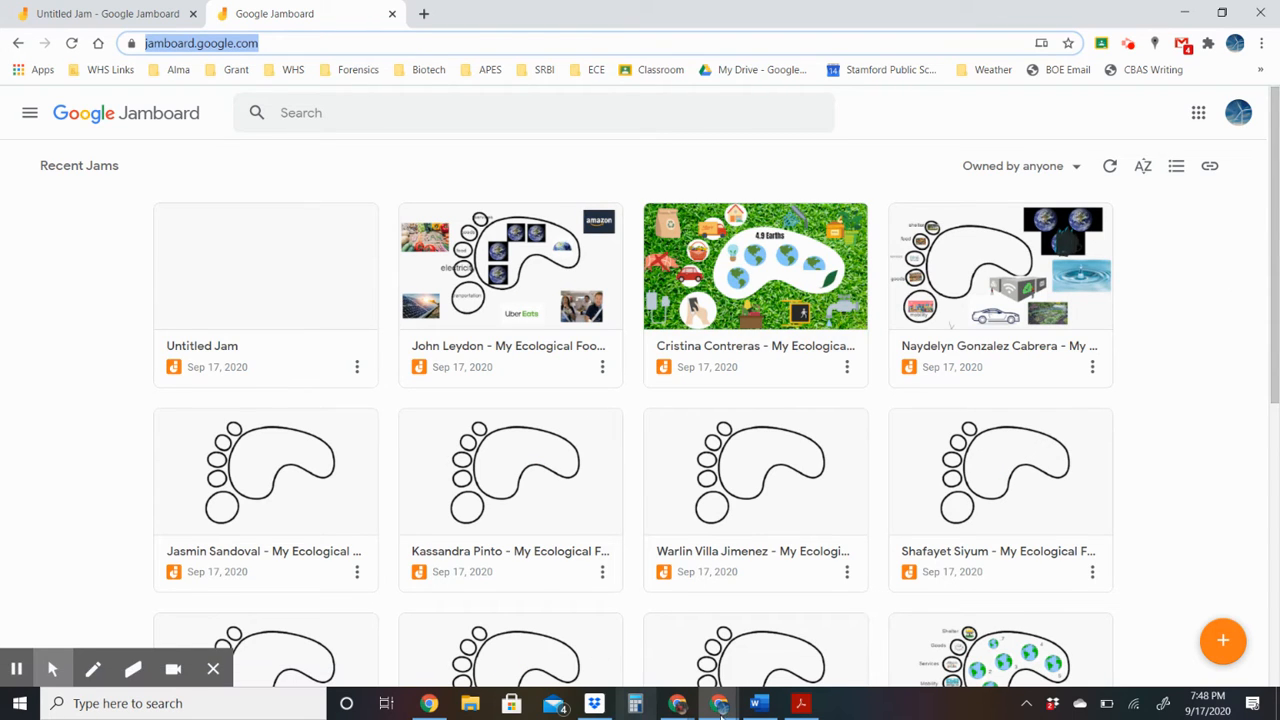
click(274, 262)
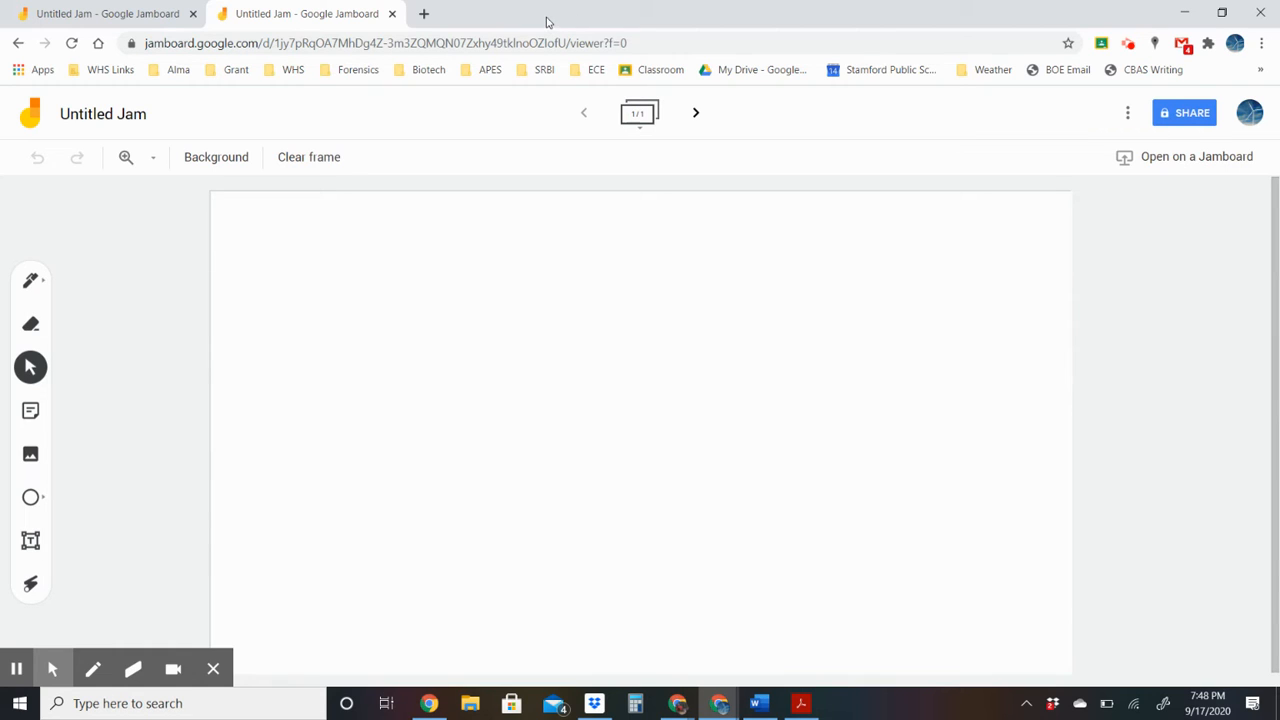
Step: Open the COVID folder of My Drive in a separate browser tab
click(422, 13)
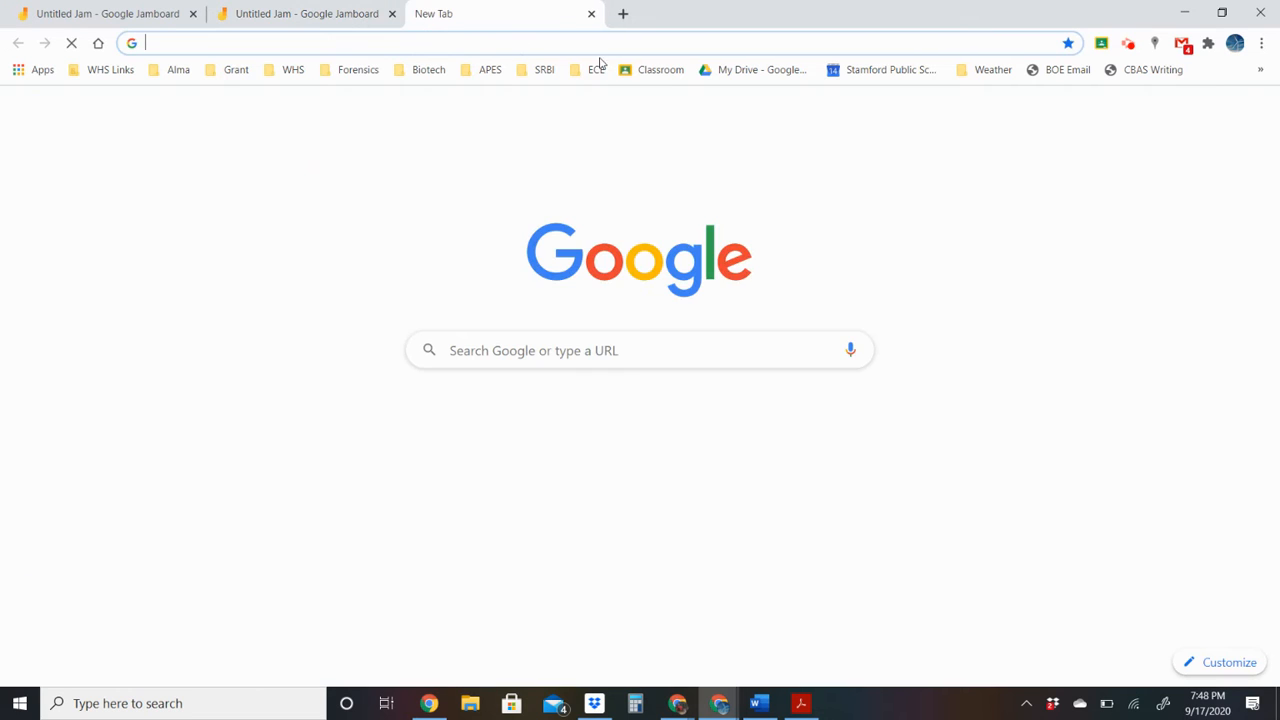
click(730, 70)
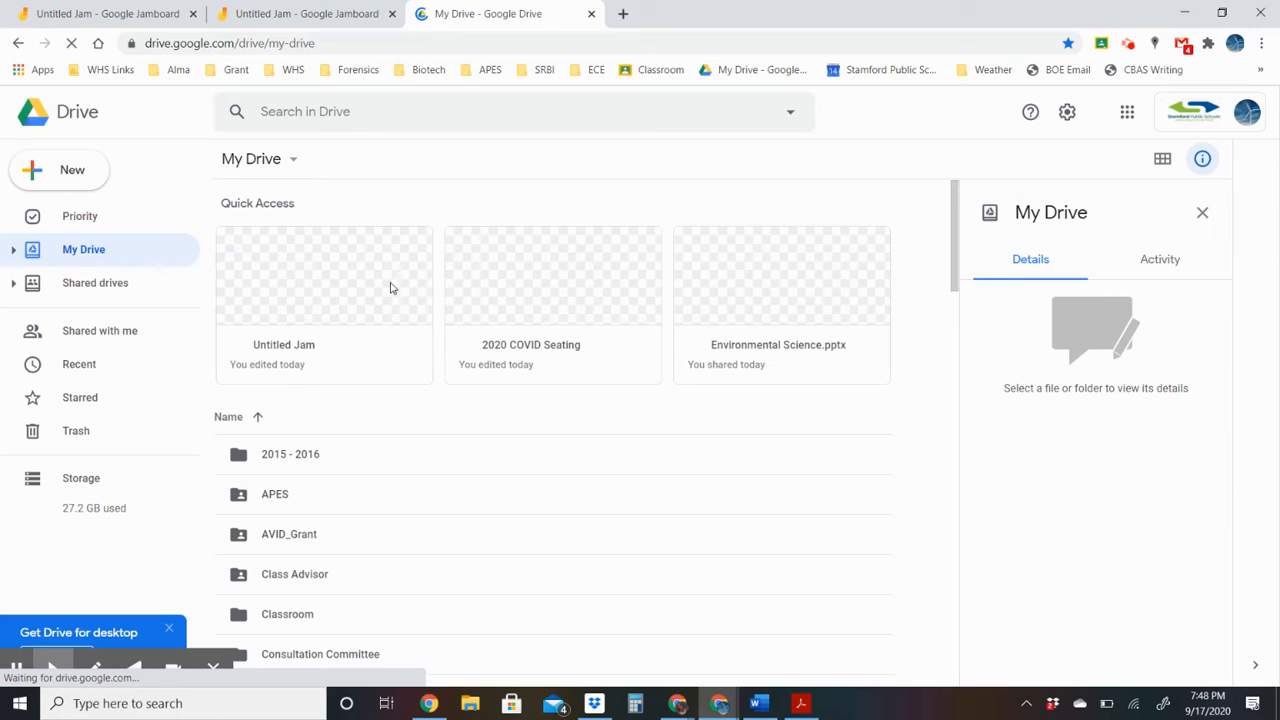
scroll(392, 441, down, 5)
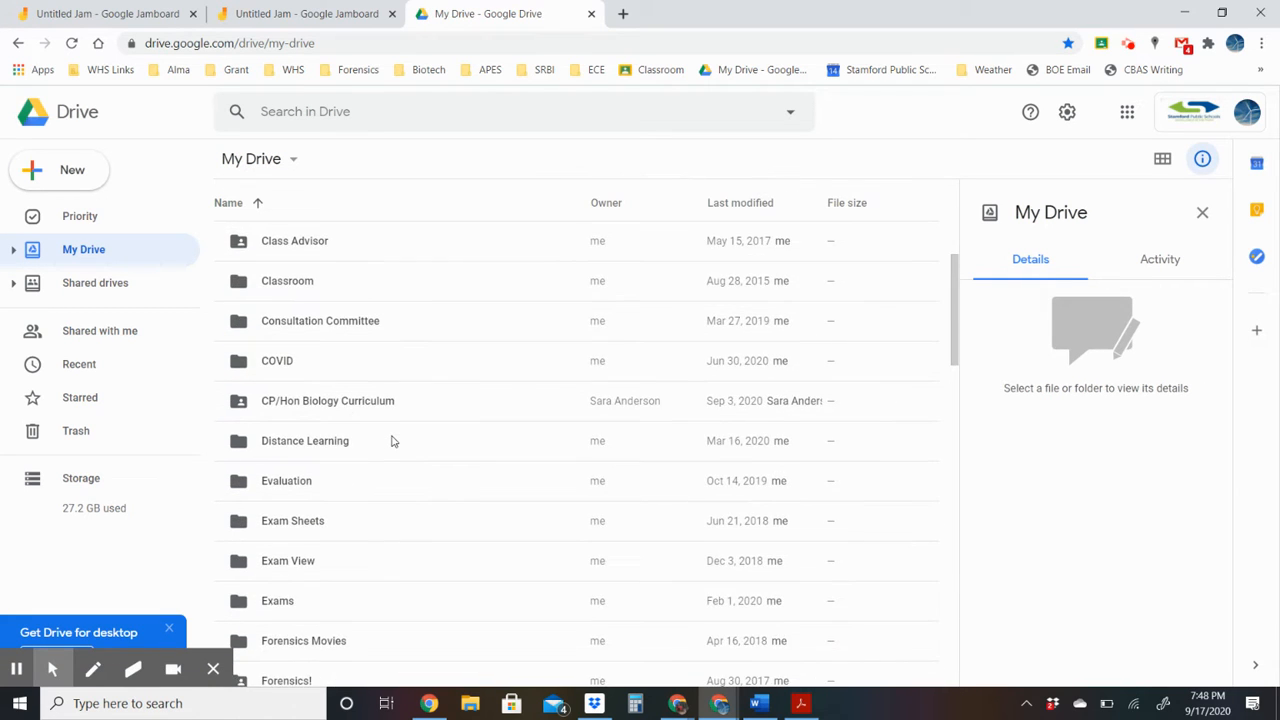
double_click(280, 282)
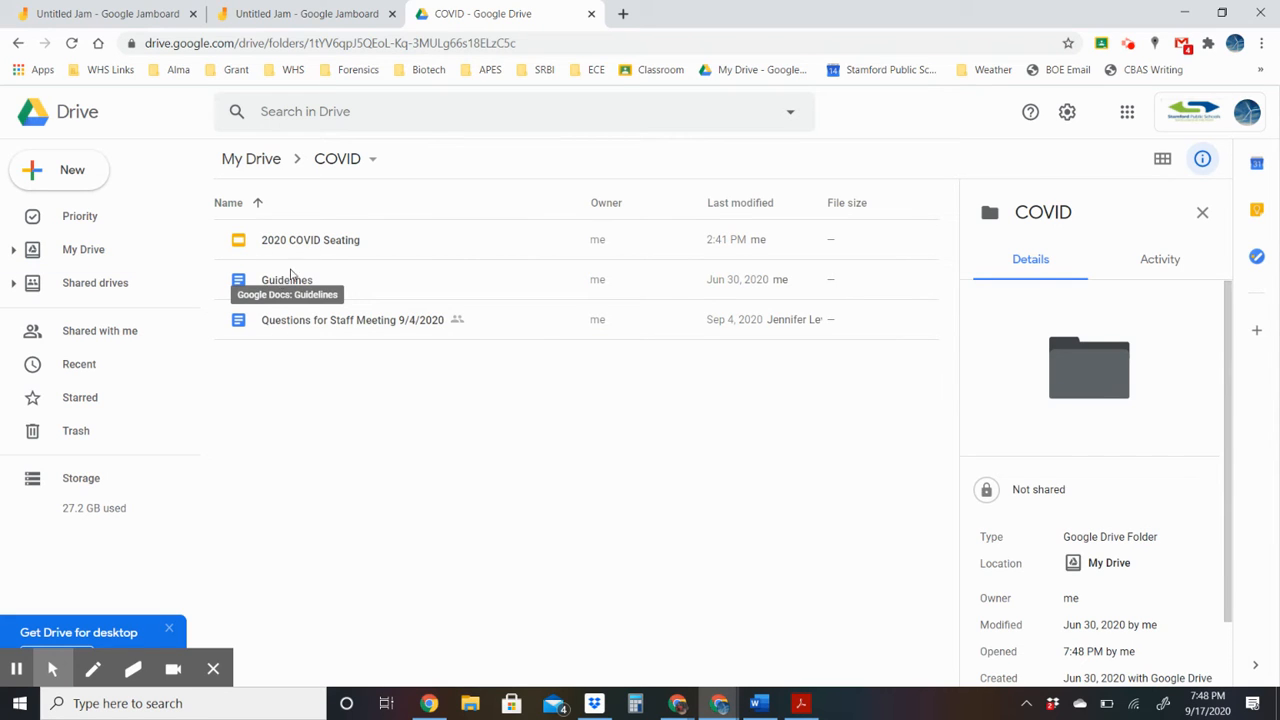
Step: Find Google Jamboard among the additional file types that can be created in the folder, and close the Drive tab
right_click(345, 404)
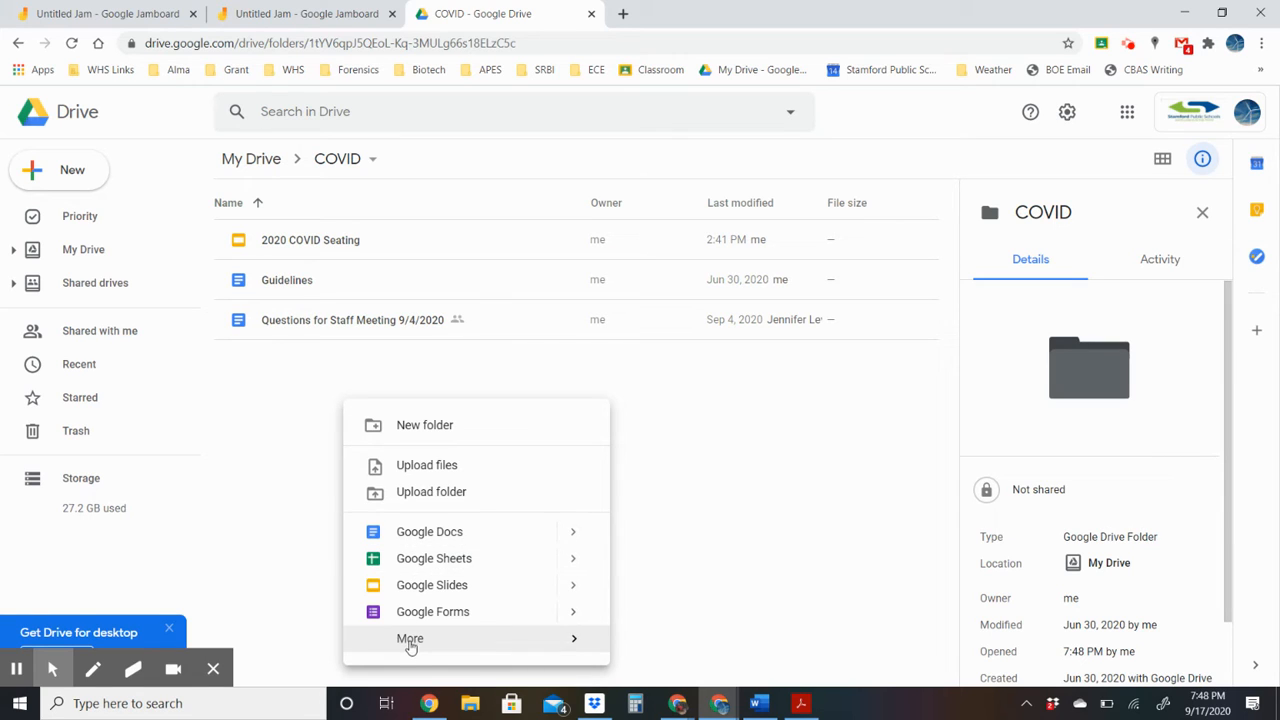
mouse_move(411, 648)
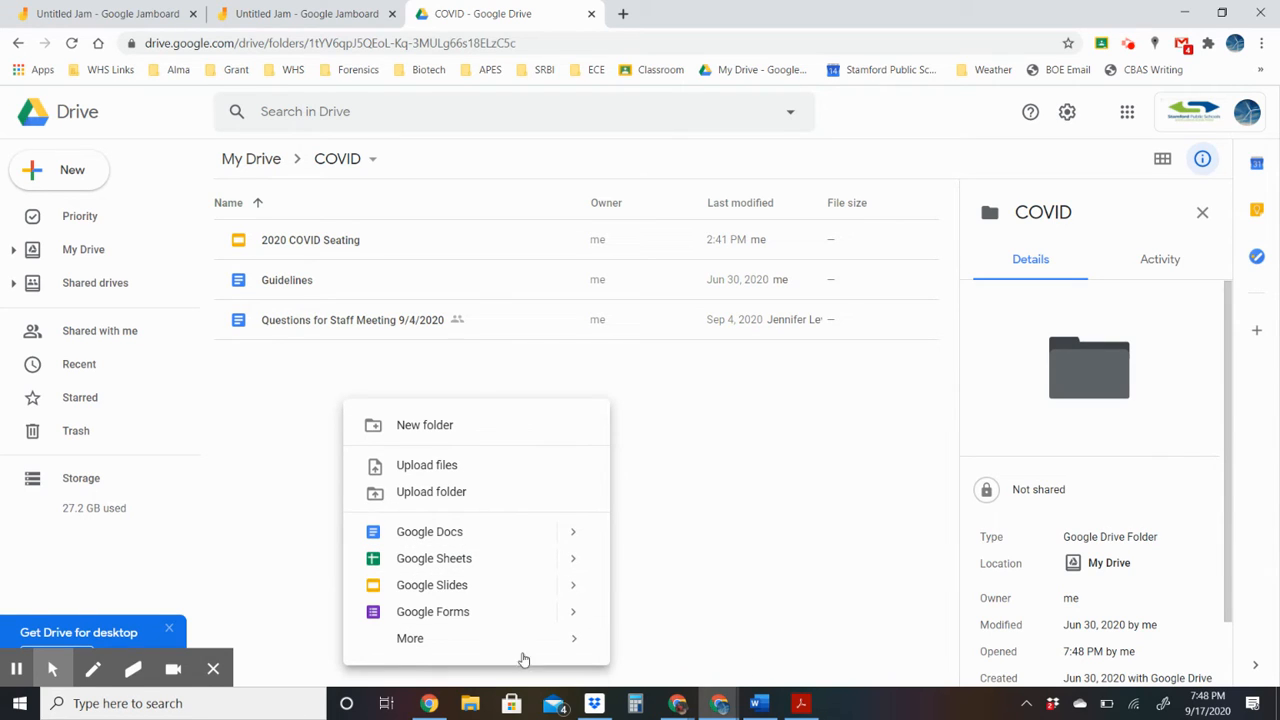
mouse_move(548, 648)
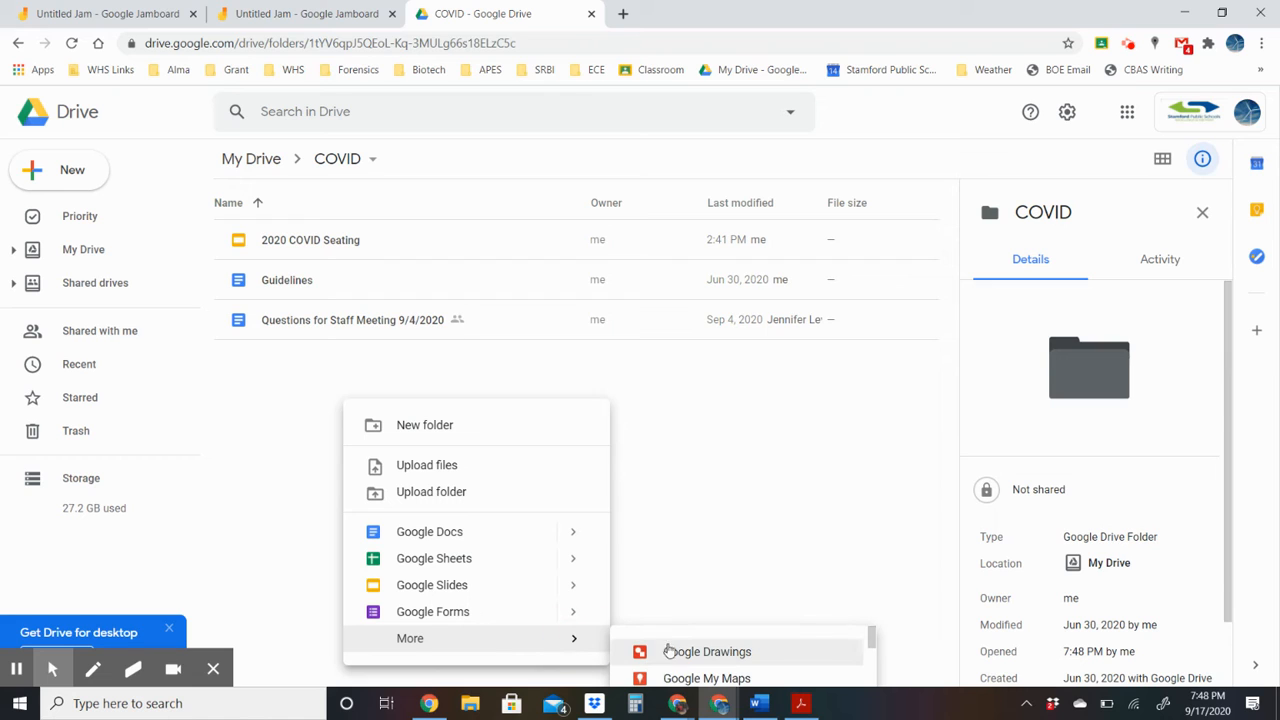
scroll(688, 650, down, 2)
scroll(688, 650, down, 3)
scroll(688, 650, up, 5)
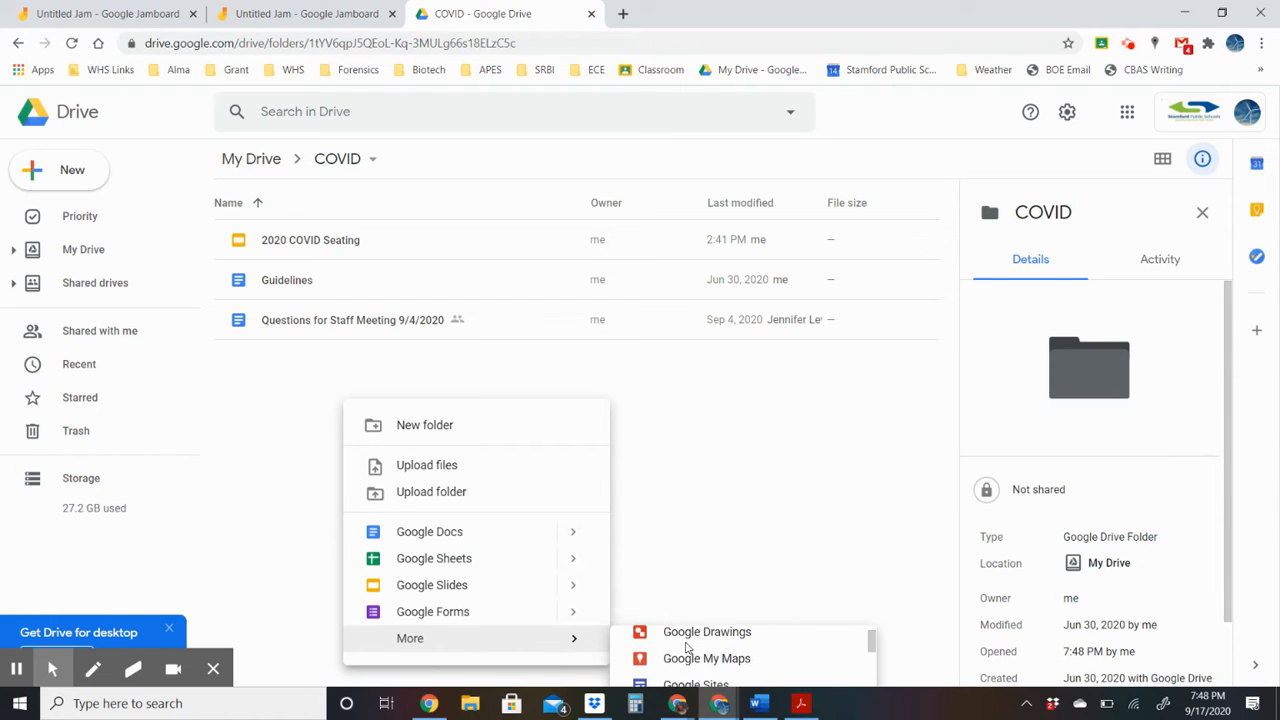
scroll(688, 650, down, 2)
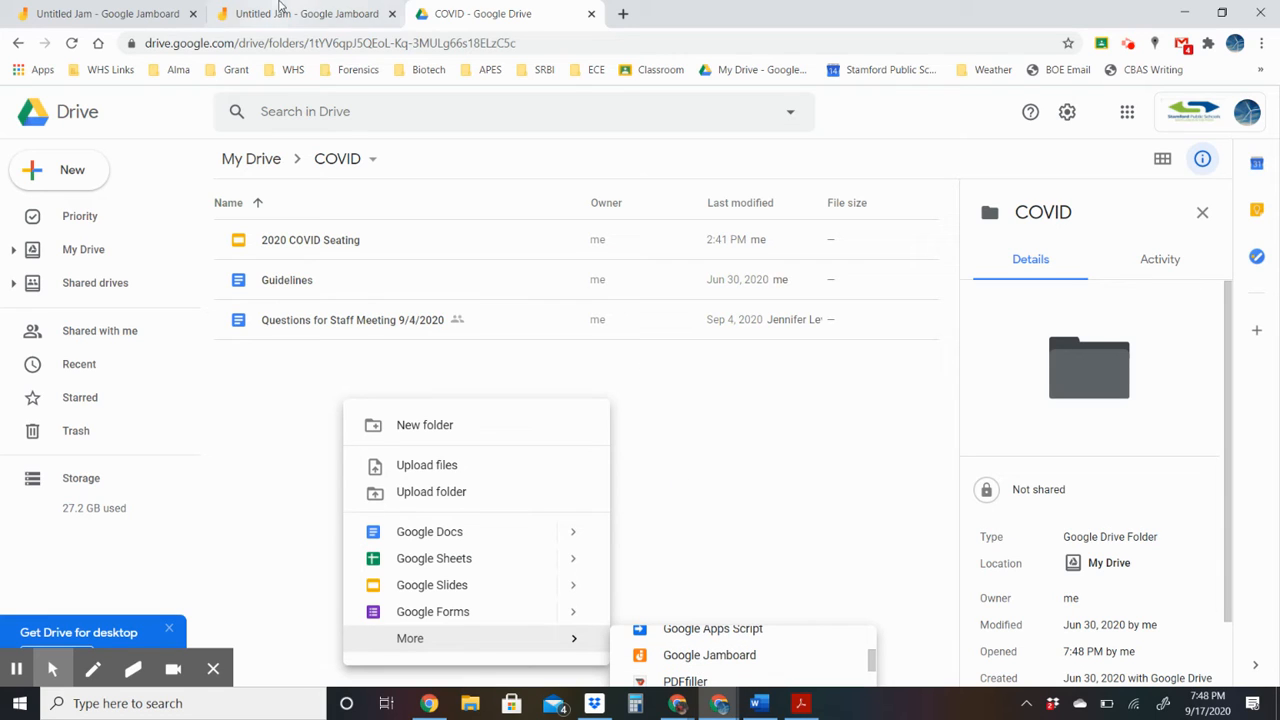
click(592, 16)
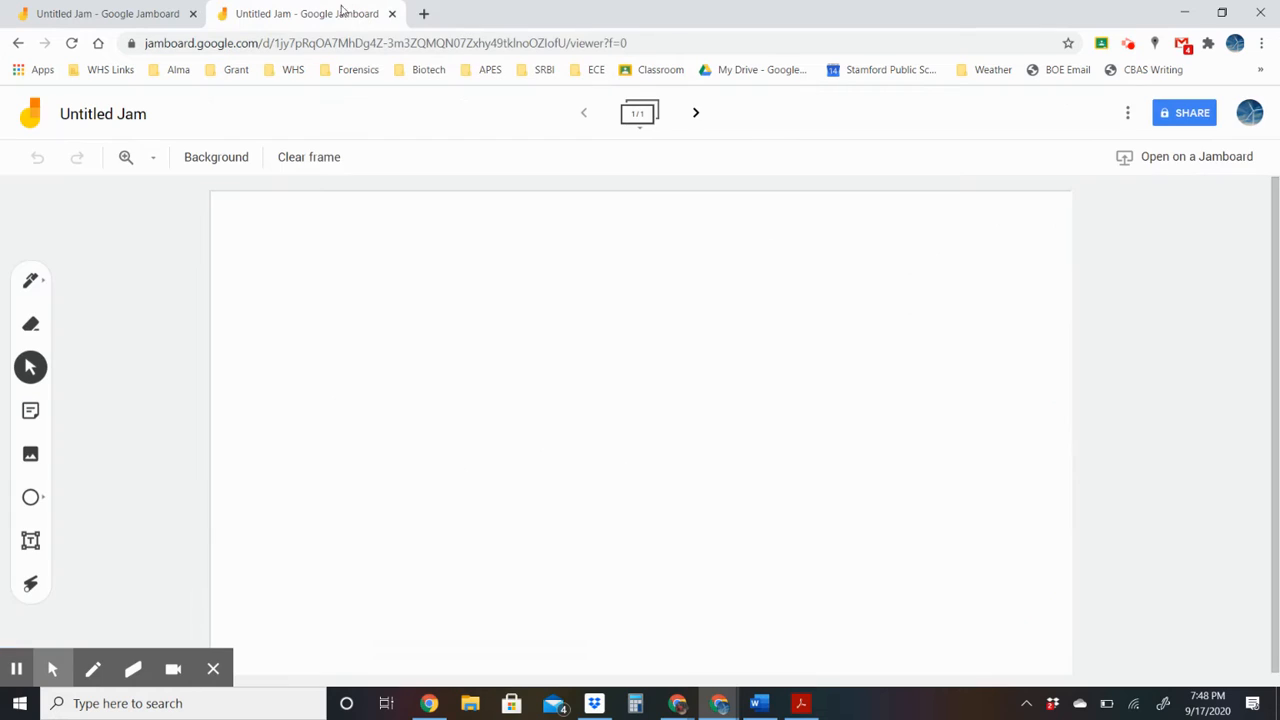
Step: Rename the Untitled Jam as "Crime Poster"
click(128, 110)
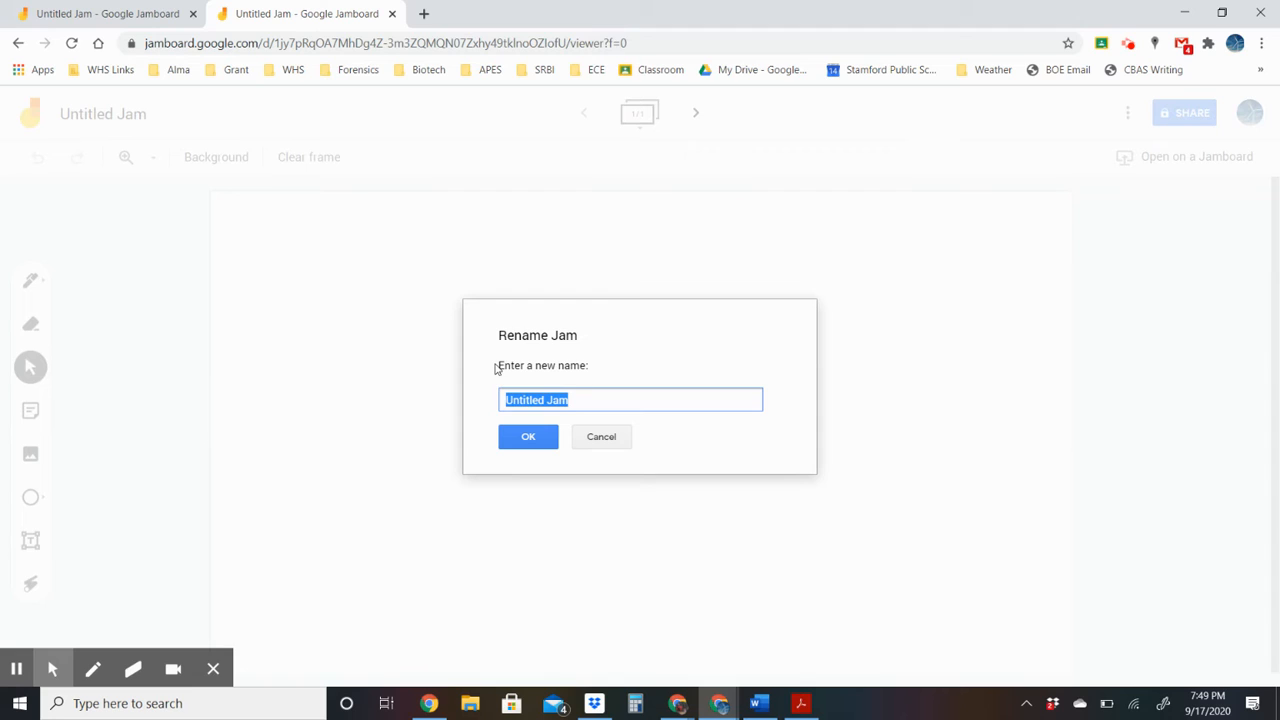
text(Crime)
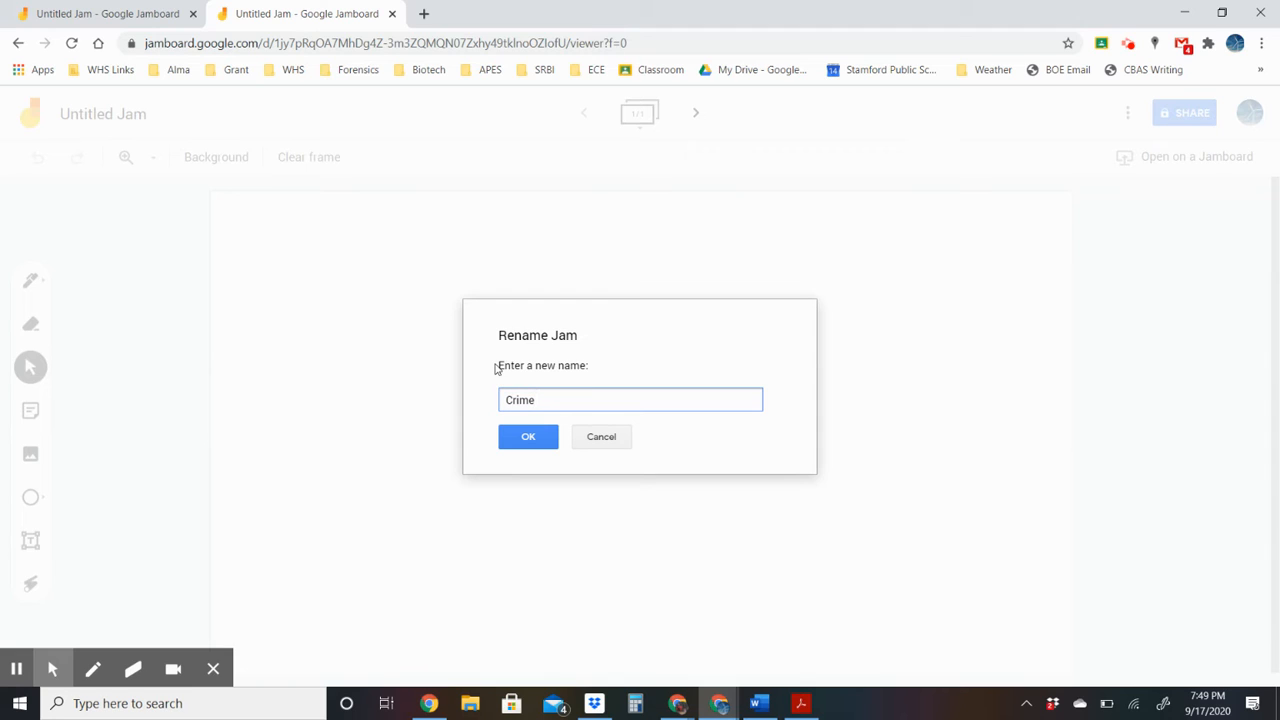
text( PO)
key(BackSpace)
key(BackSpace)
text(otster)
click(541, 441)
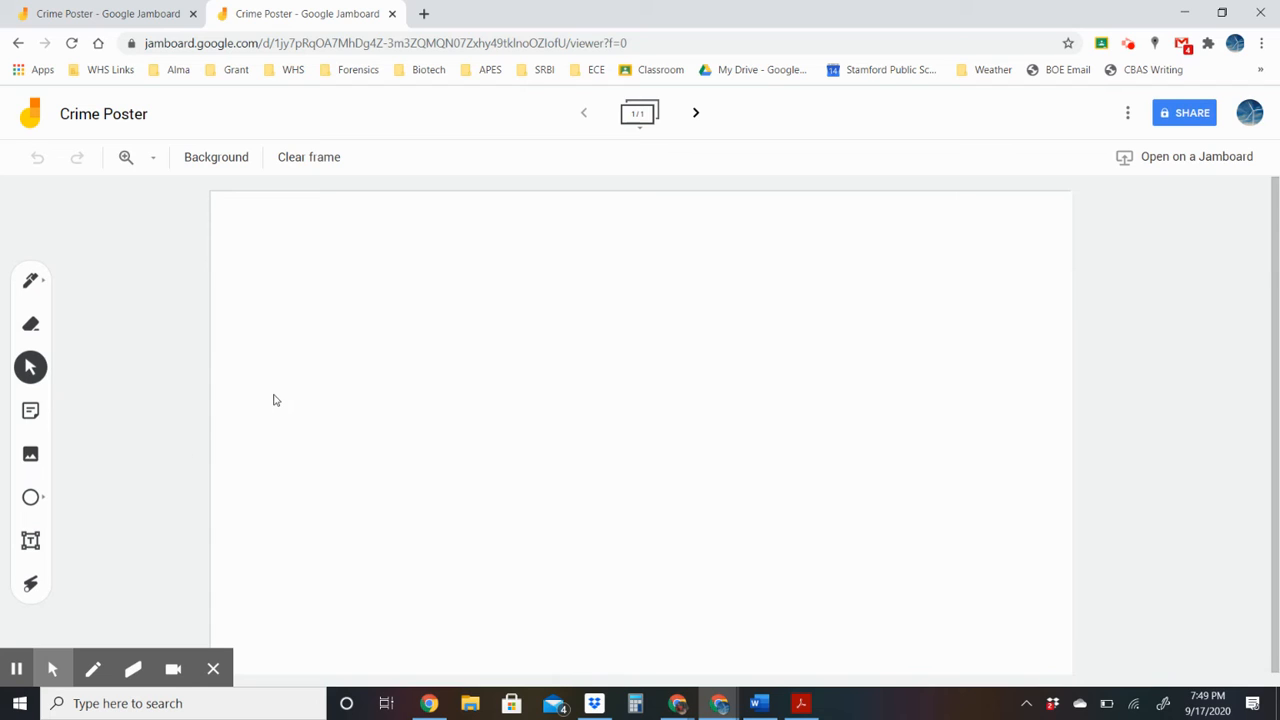
Step: Start adding an image to the frame and look through the Photos and Google Drive sources
click(32, 459)
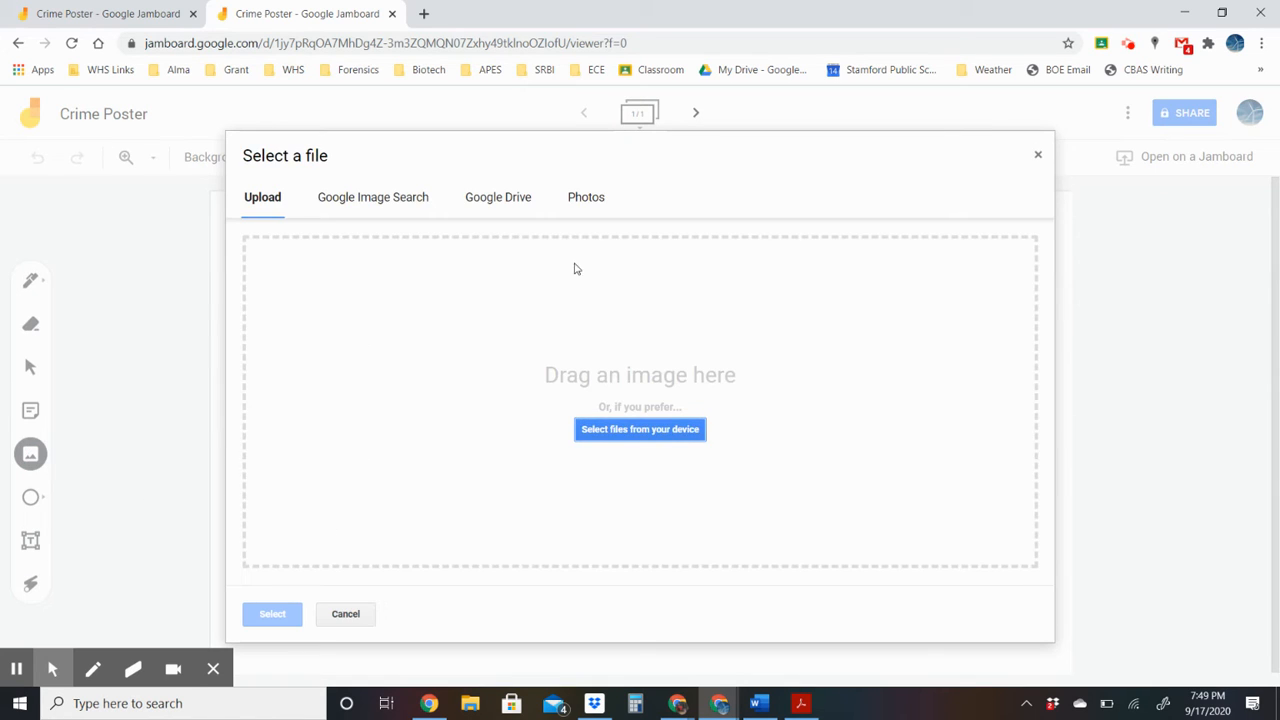
click(578, 199)
click(498, 197)
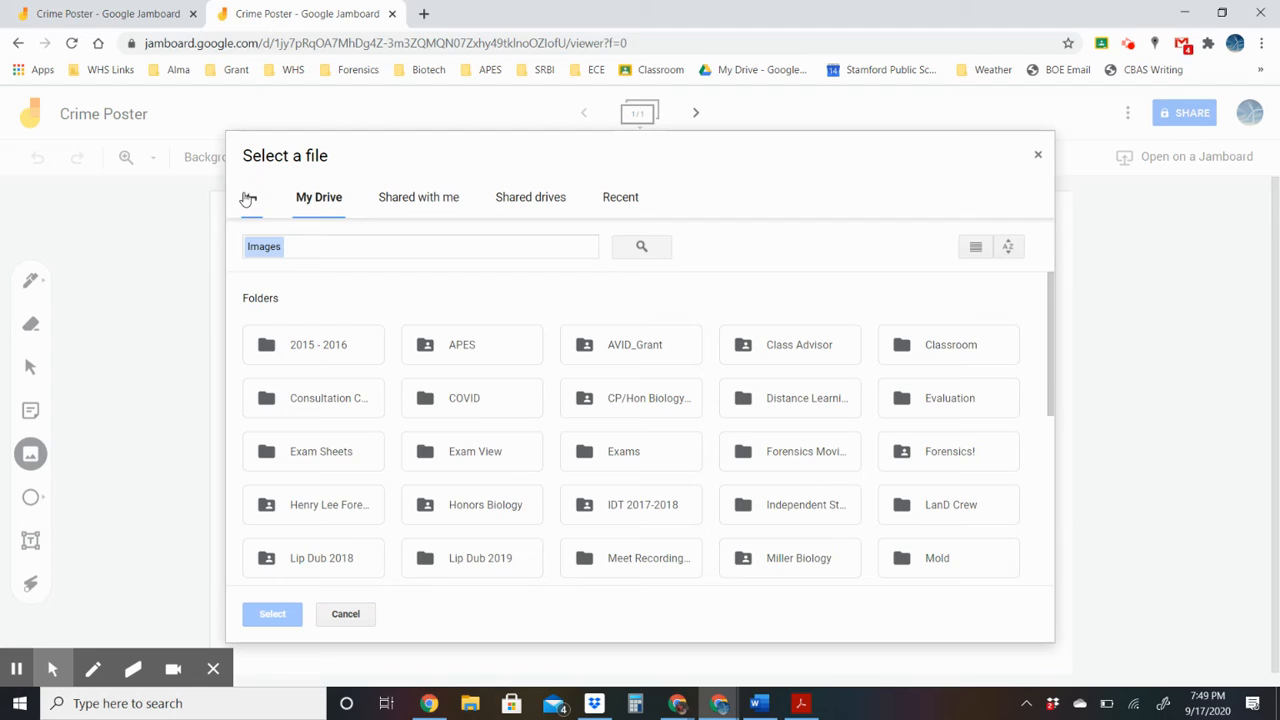
click(248, 199)
Step: Search Google Images for "ted bundy bite mark" and insert the annotated bite-mark photo with the ruler
click(420, 200)
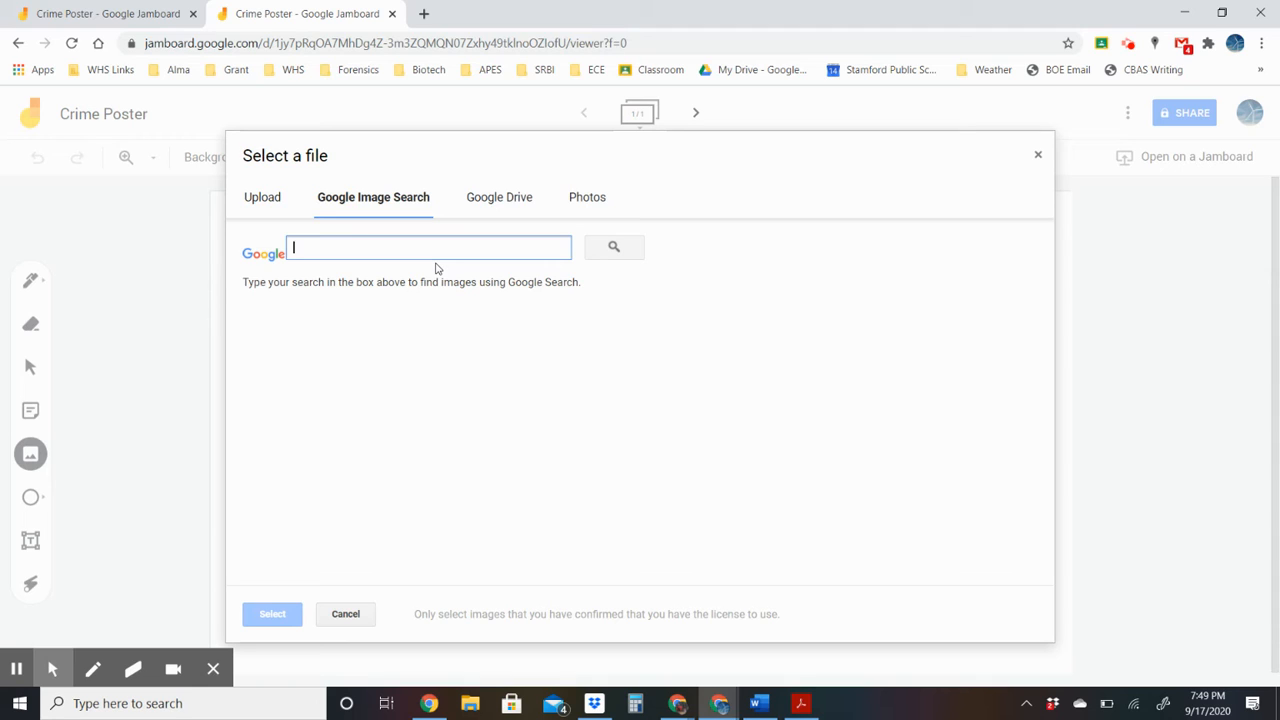
text(ted bundy )
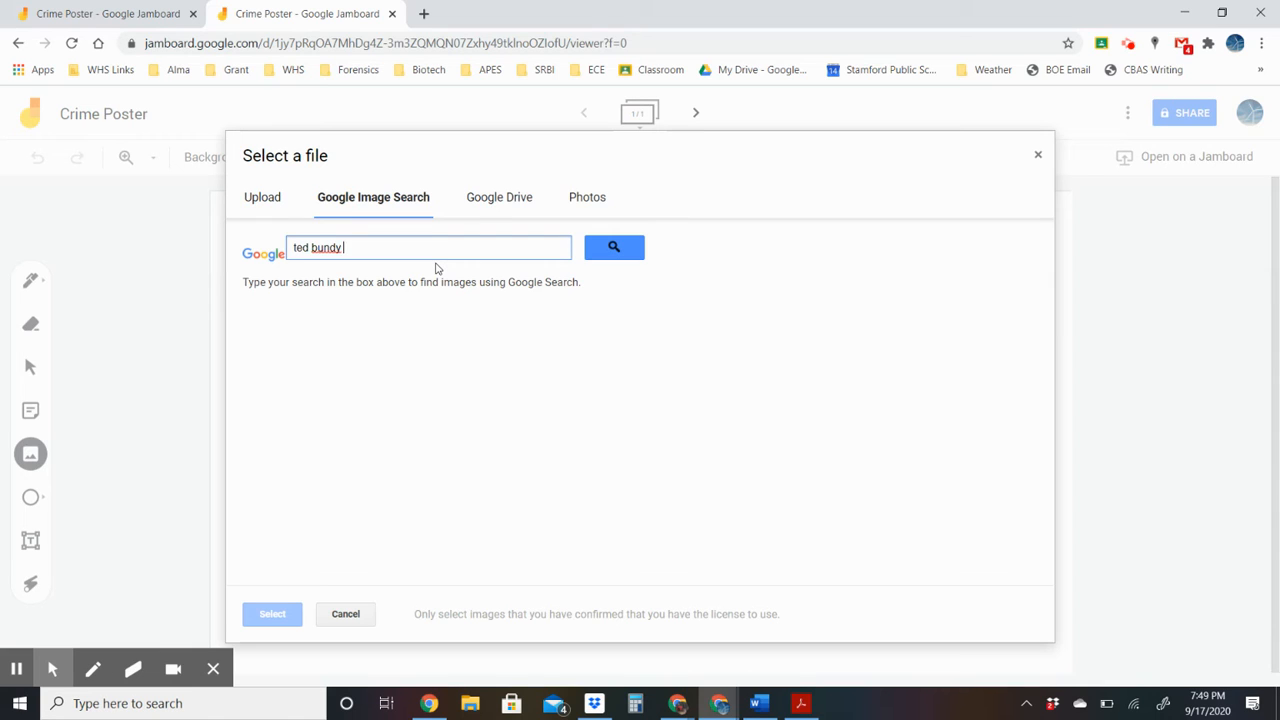
text(bote)
key(BackSpace)
key(BackSpace)
text(ite ark)
key(BackSpace)
text(mark)
key(Return)
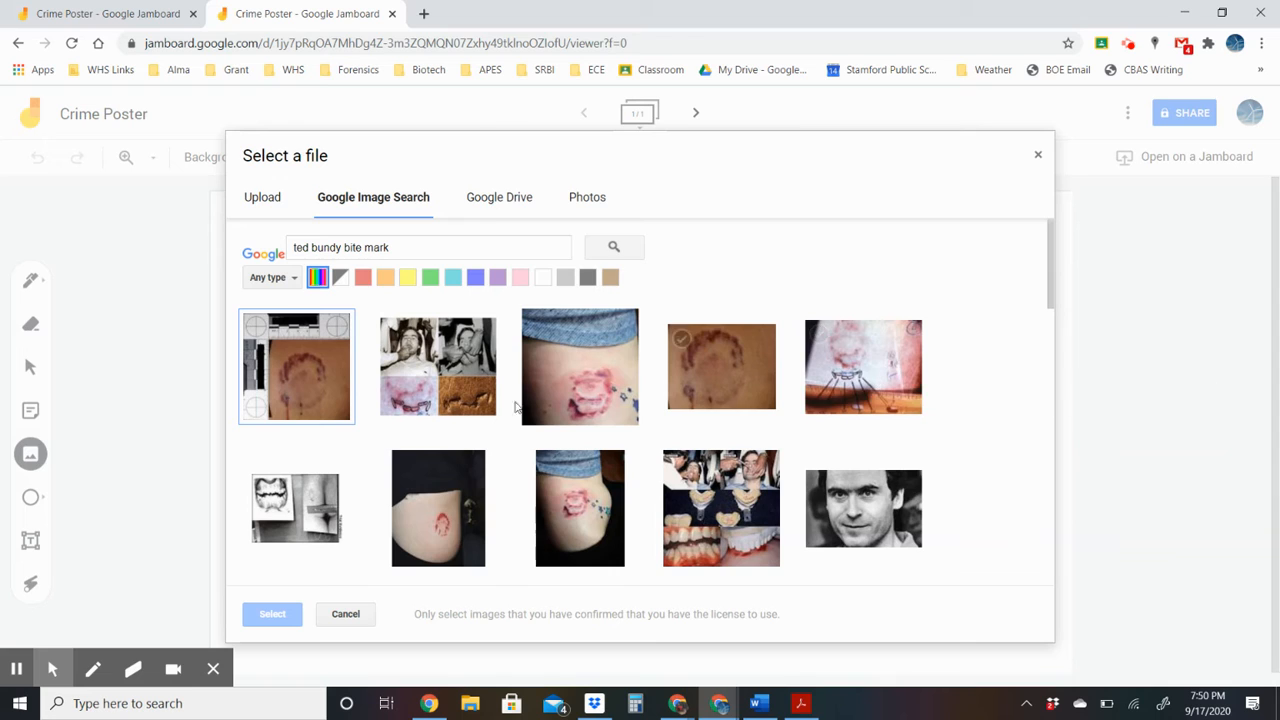
click(880, 371)
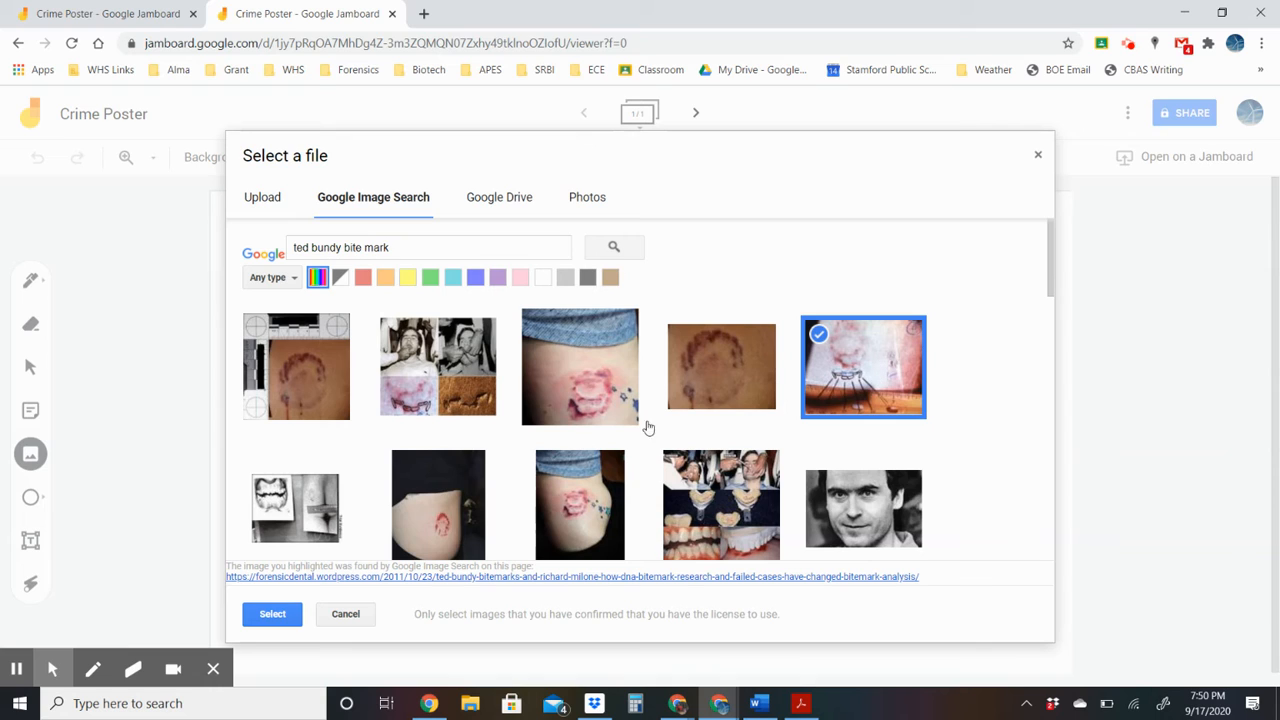
click(274, 614)
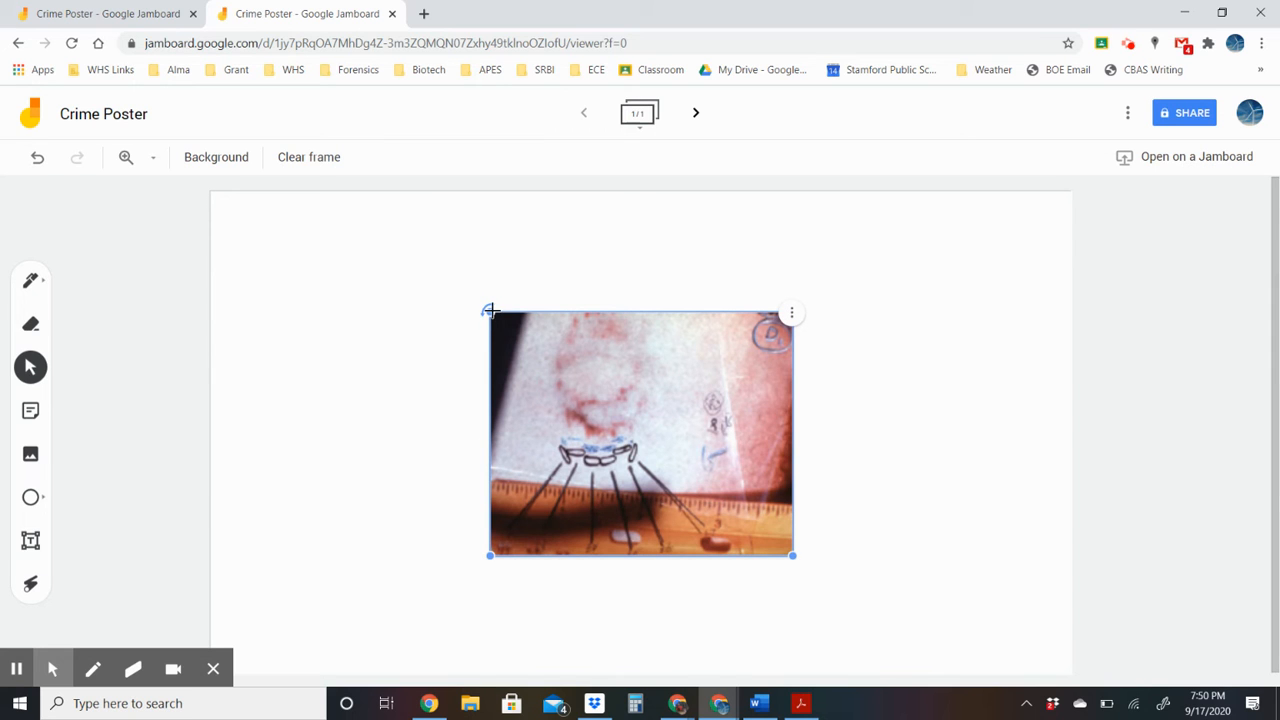
Step: Tilt the bite-mark photo counterclockwise, shrink it to about half its size and place it in the frame's upper-right corner
drag(485, 311, 409, 368)
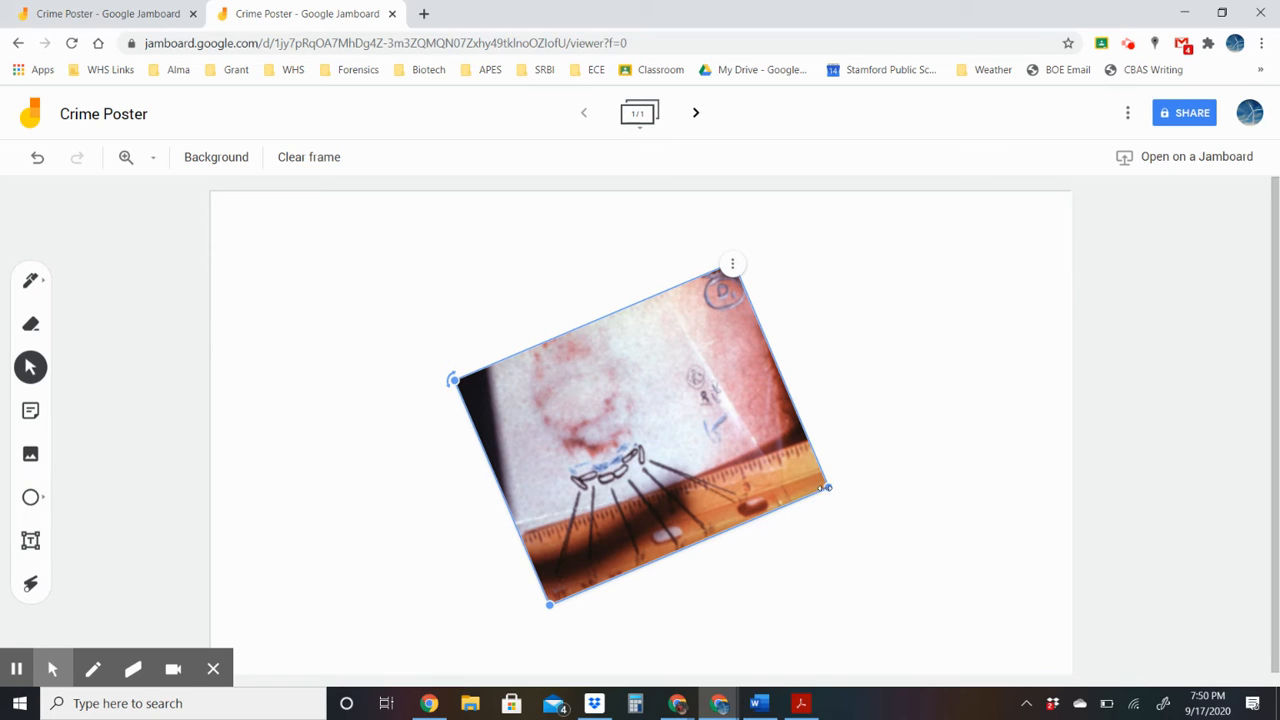
drag(828, 488, 618, 428)
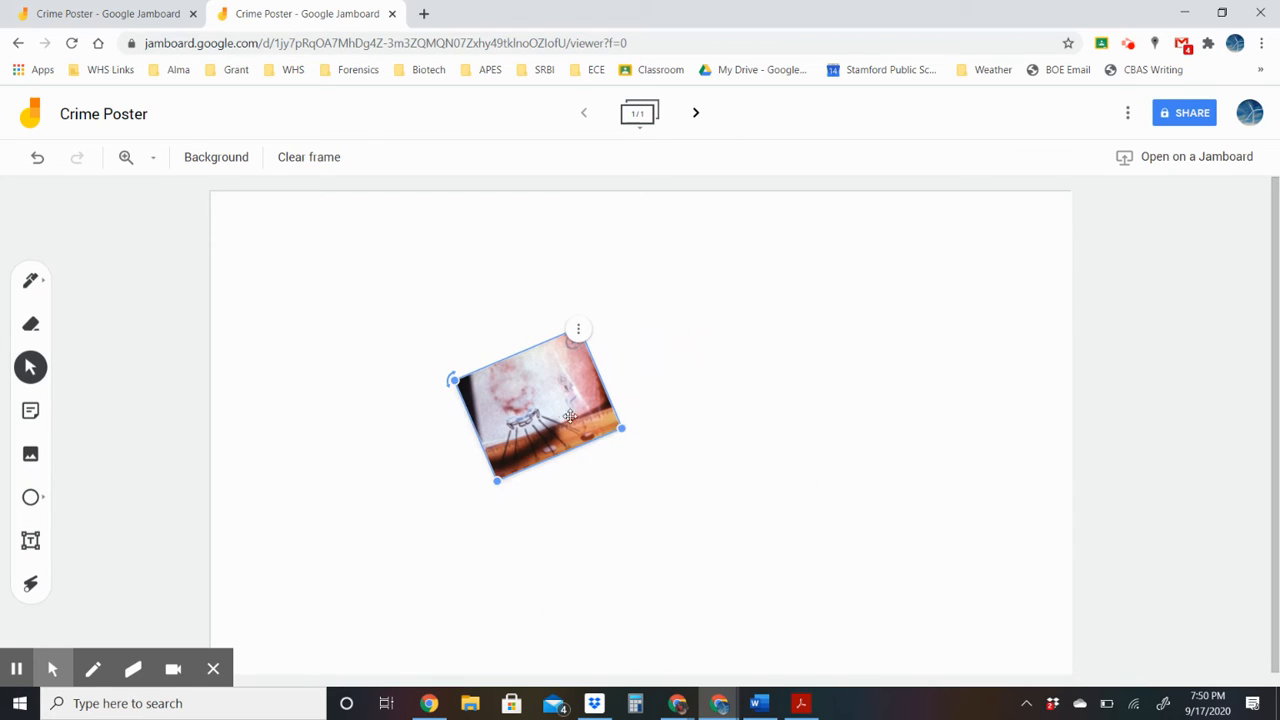
drag(544, 401, 938, 291)
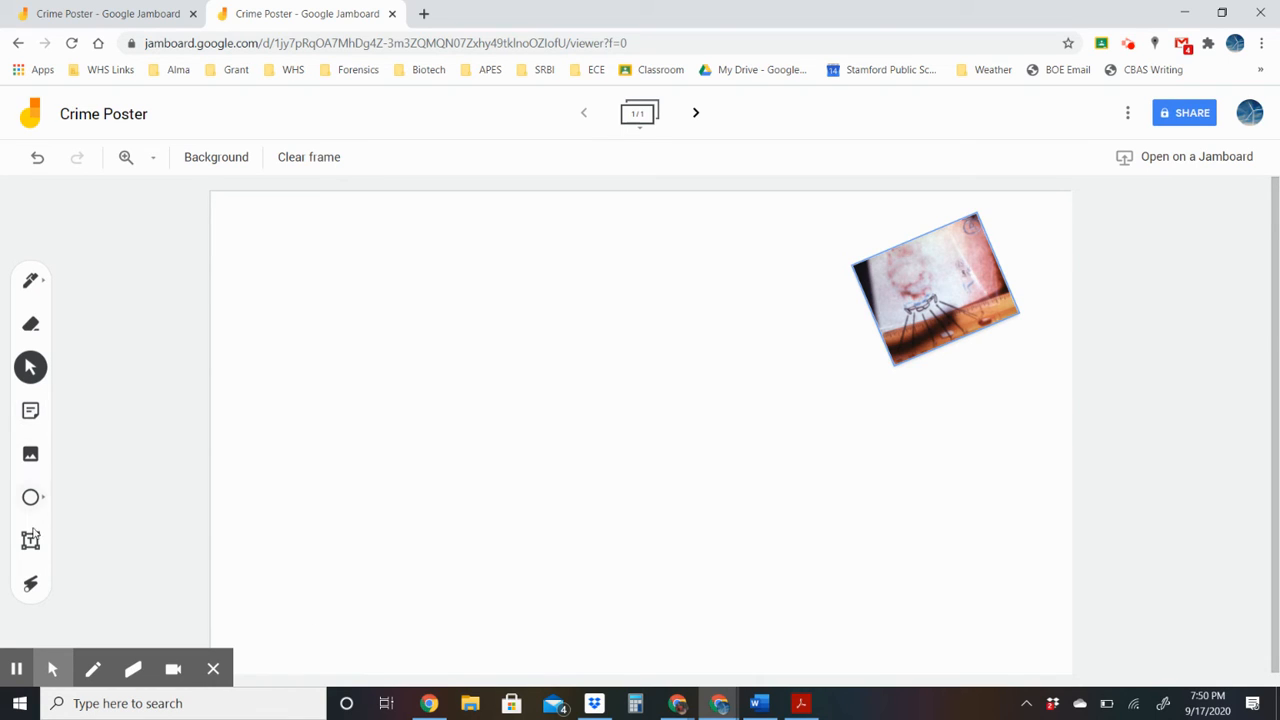
Step: Add a text box reading "Ted Bundy" at the upper edge of the frame
click(30, 540)
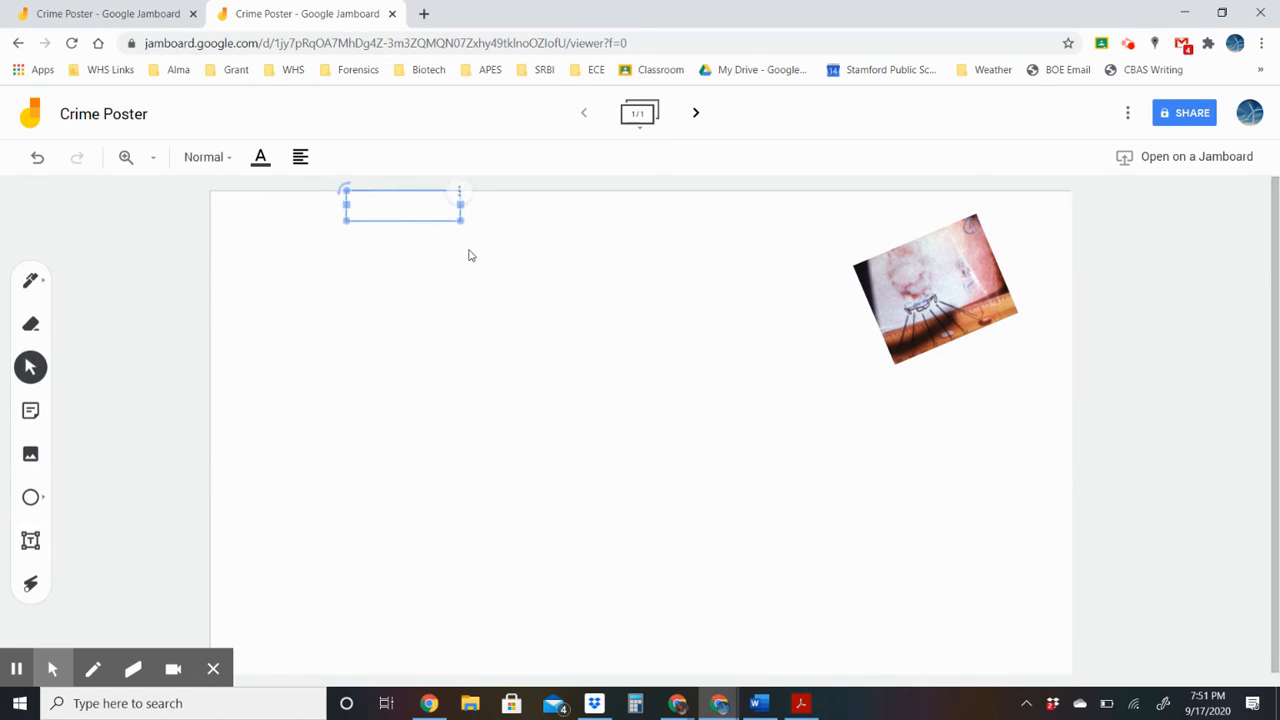
text(Ted Crim)
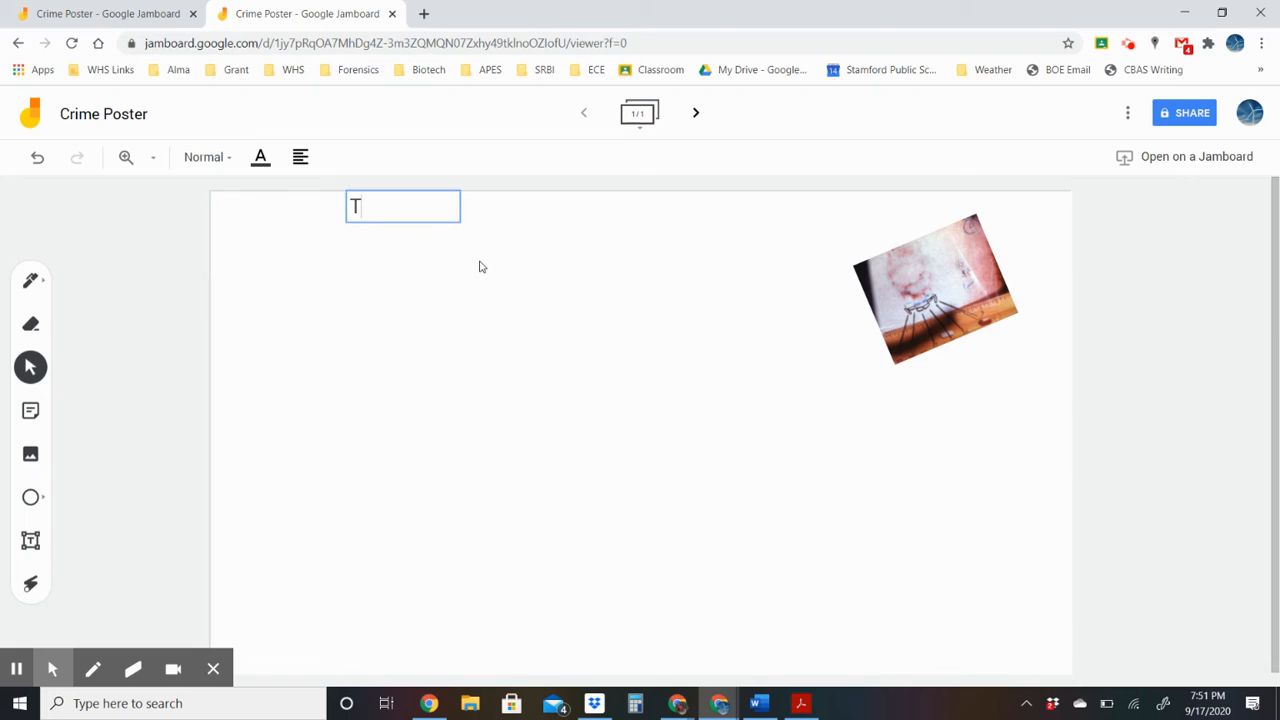
key(BackSpace)
key(BackSpace)
key(BackSpace)
text(Bundy)
Step: Enlarge the "Ted Bundy" text to title size and position it at the top centre of the frame, beside the photo
click(408, 193)
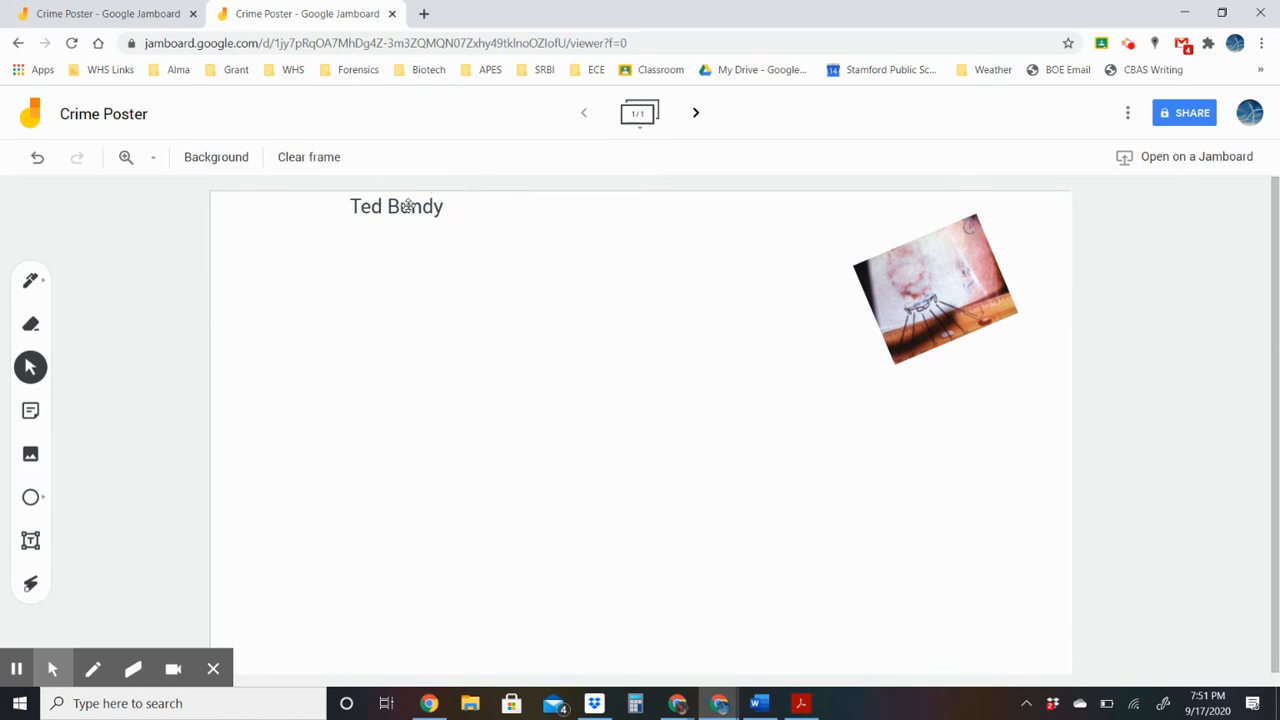
drag(409, 198, 853, 392)
click(674, 200)
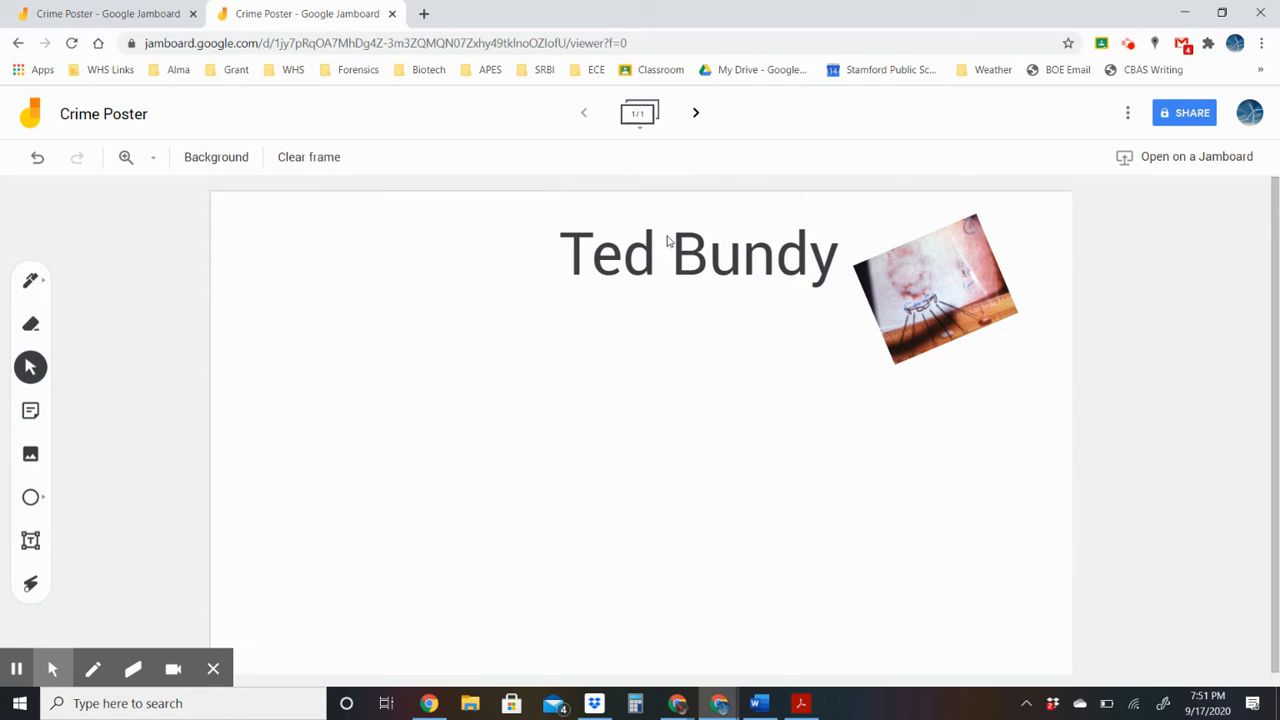
click(669, 242)
drag(673, 205, 609, 219)
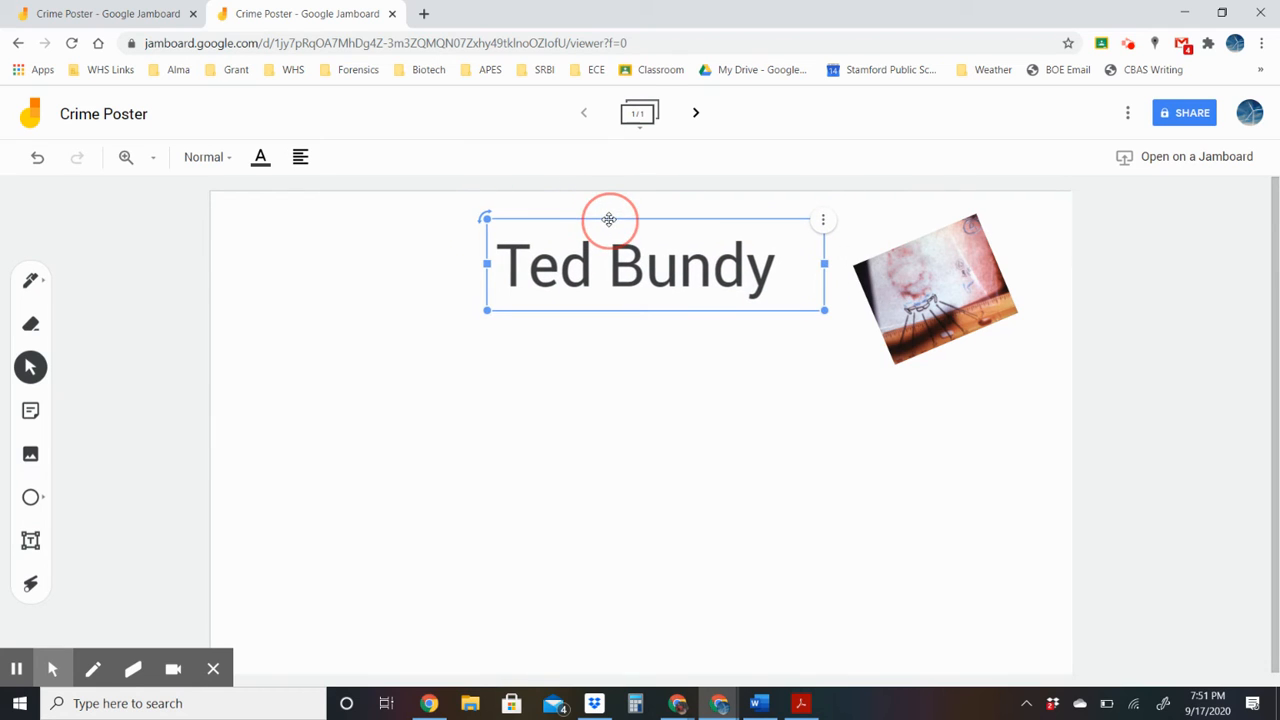
click(700, 554)
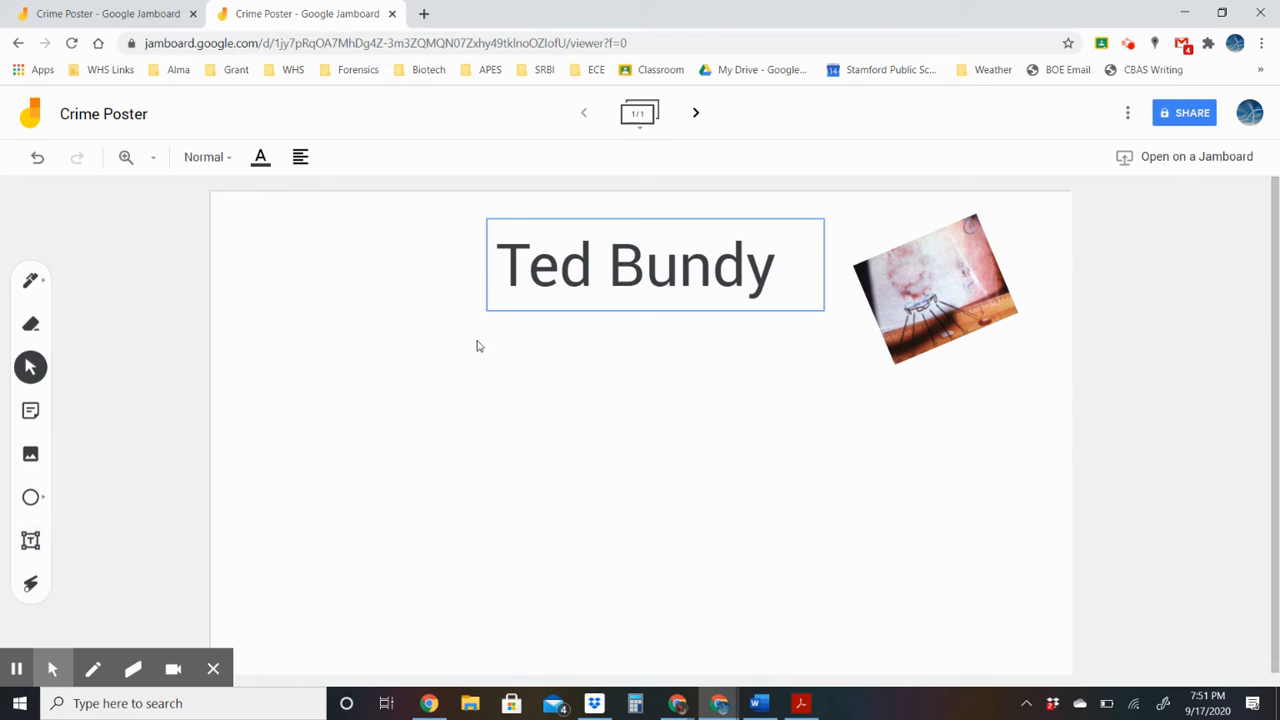
Step: Center-align the "Ted Bundy" title within its text box and colour the text blue
click(540, 275)
click(300, 157)
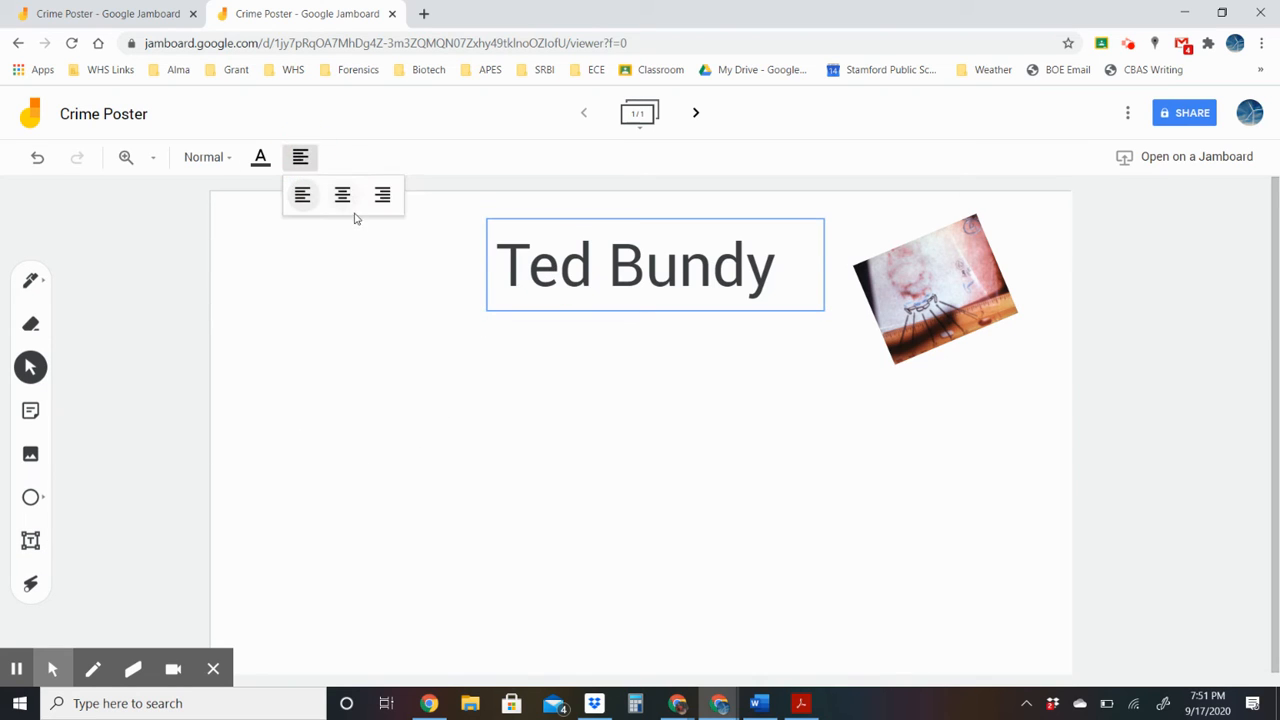
click(345, 200)
click(260, 157)
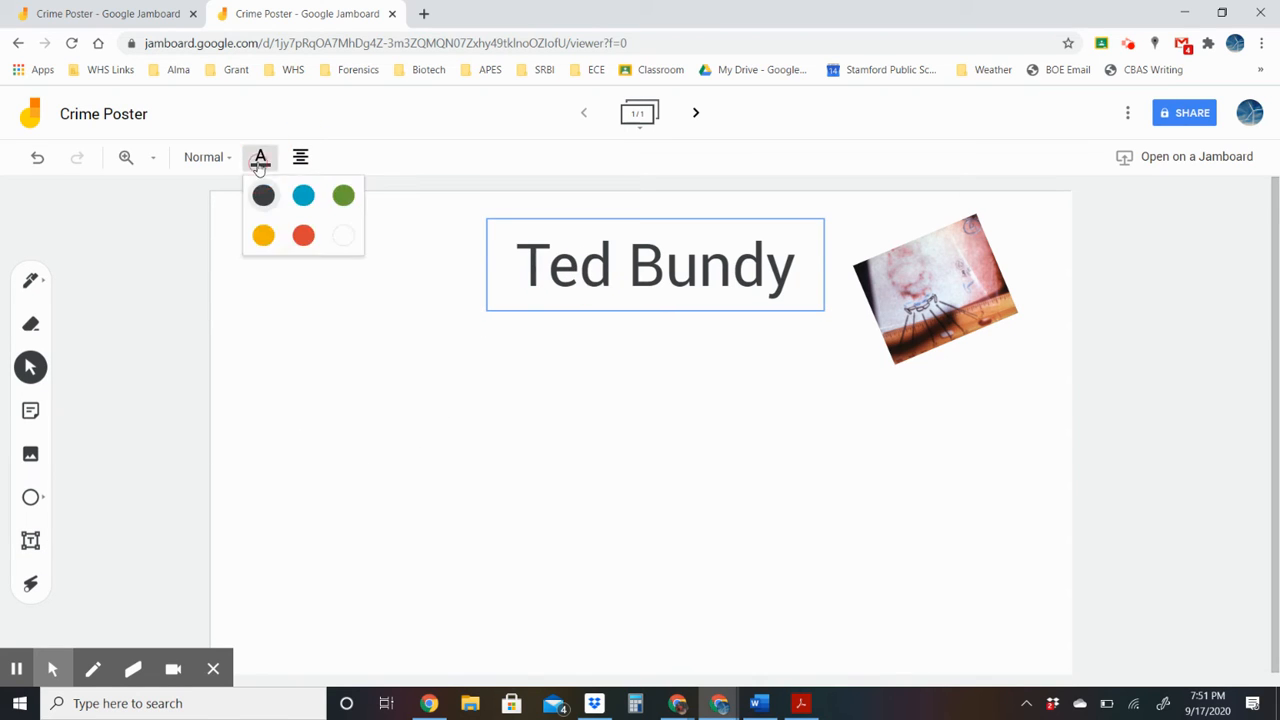
click(304, 198)
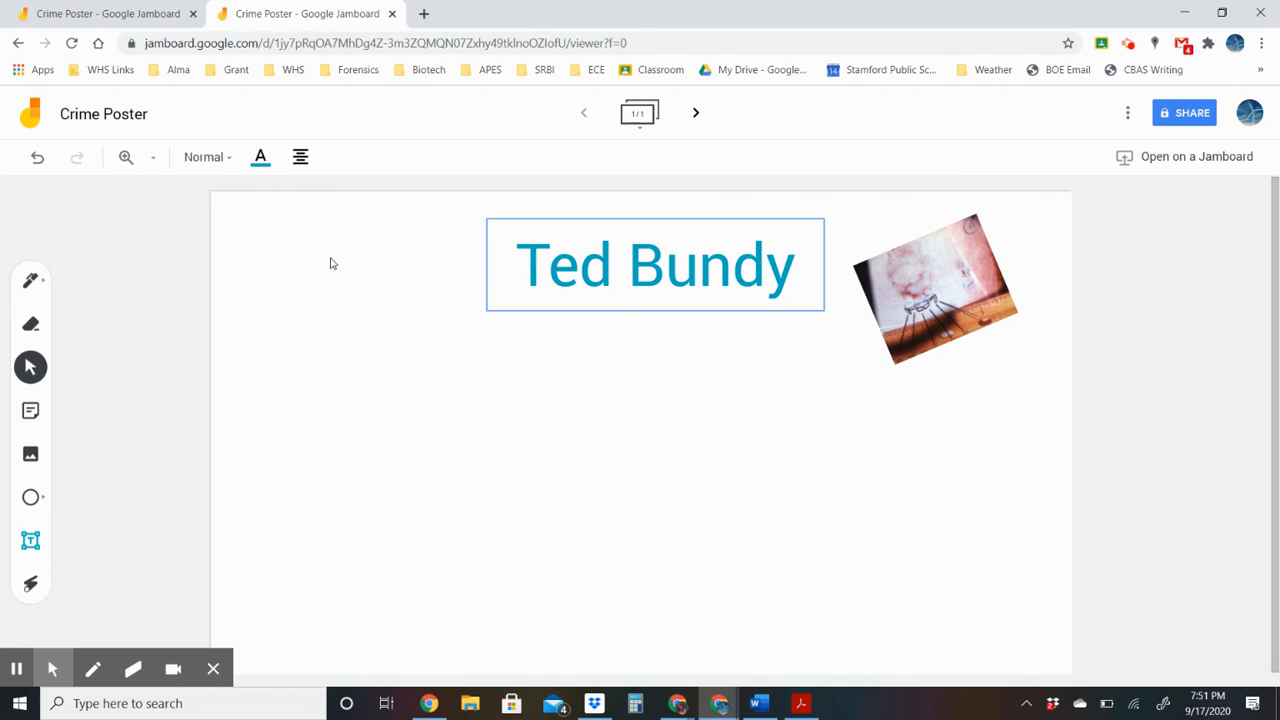
Step: Set the "Ted Bundy" title to the Display text style and widen its box so the name fits on one line
click(228, 160)
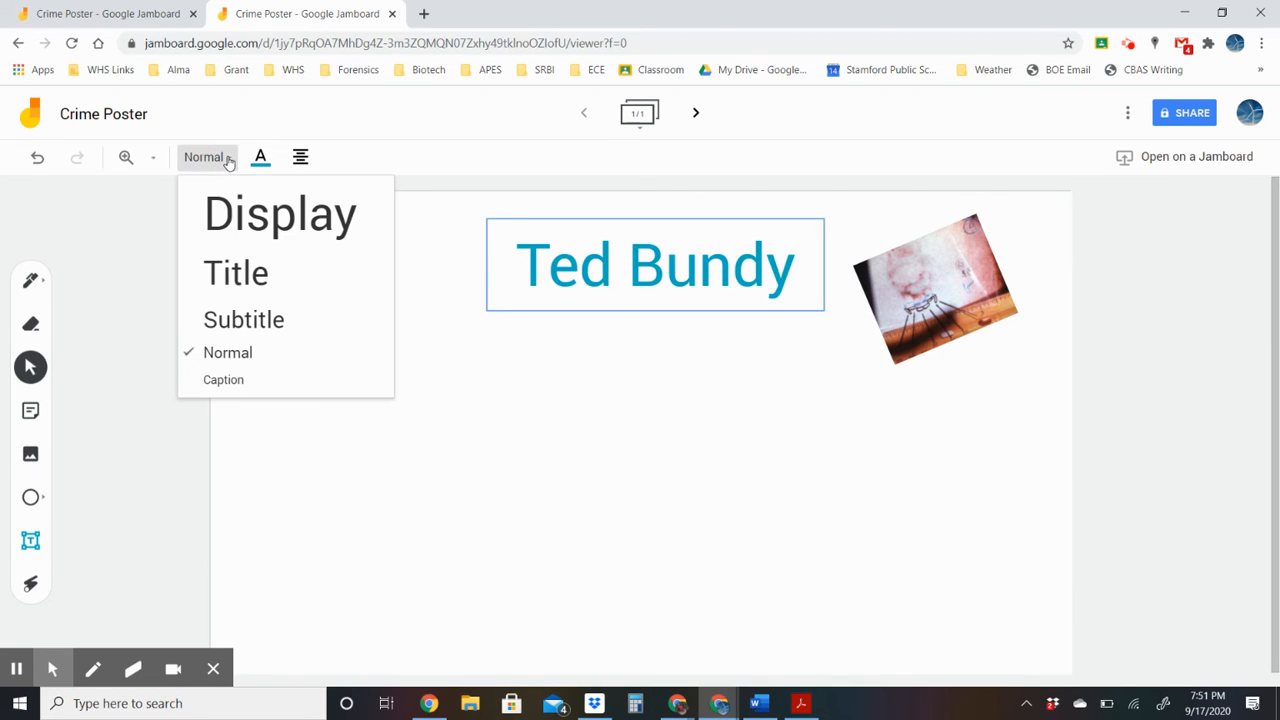
click(287, 276)
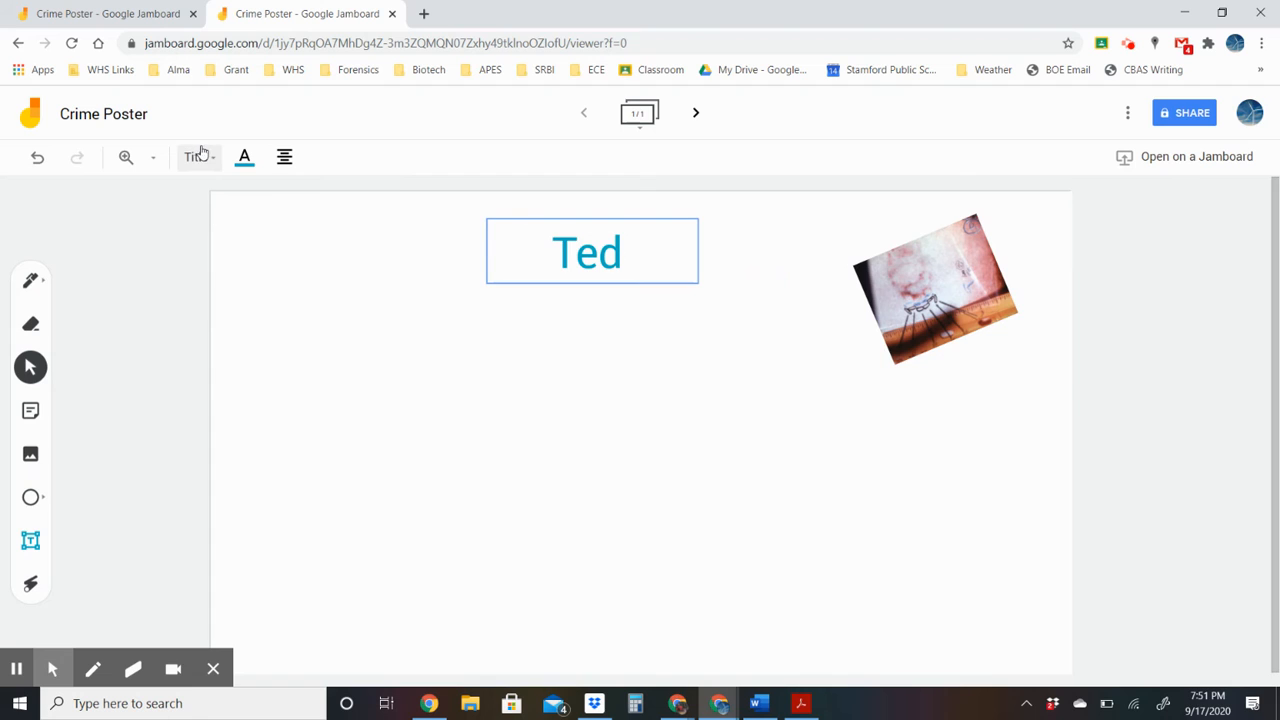
click(199, 156)
click(232, 229)
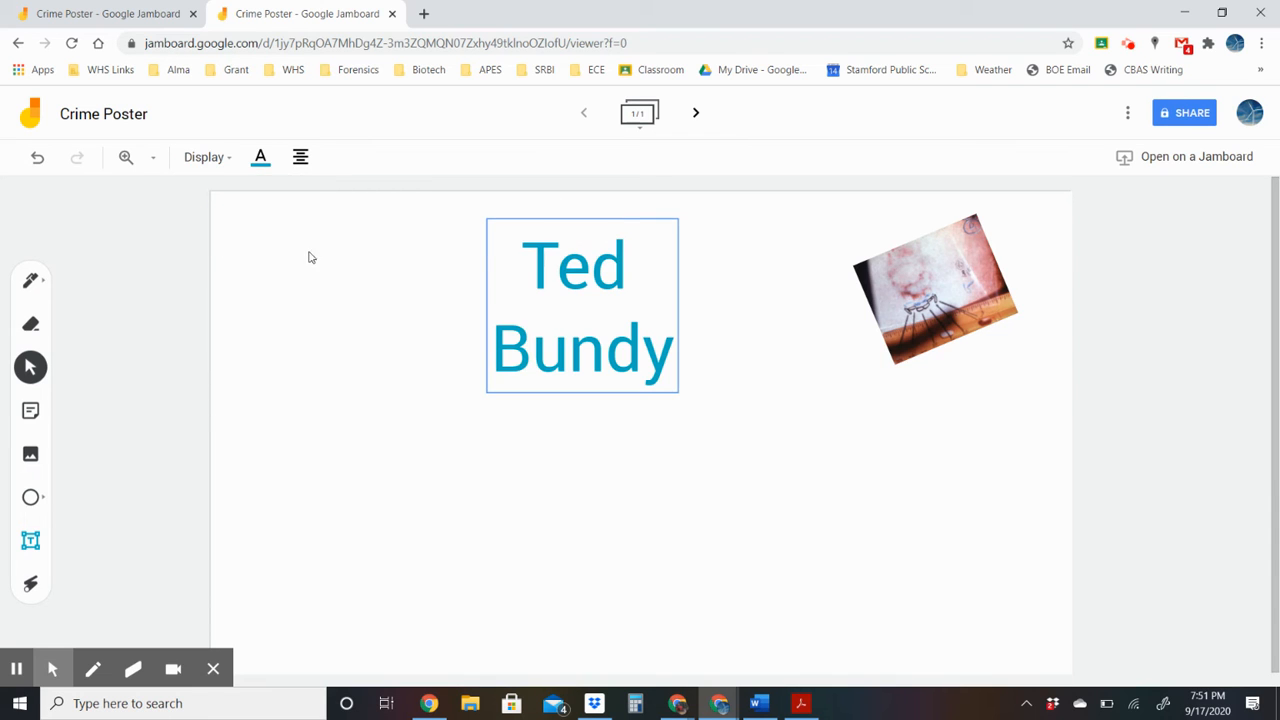
click(577, 336)
drag(678, 305, 822, 300)
click(495, 390)
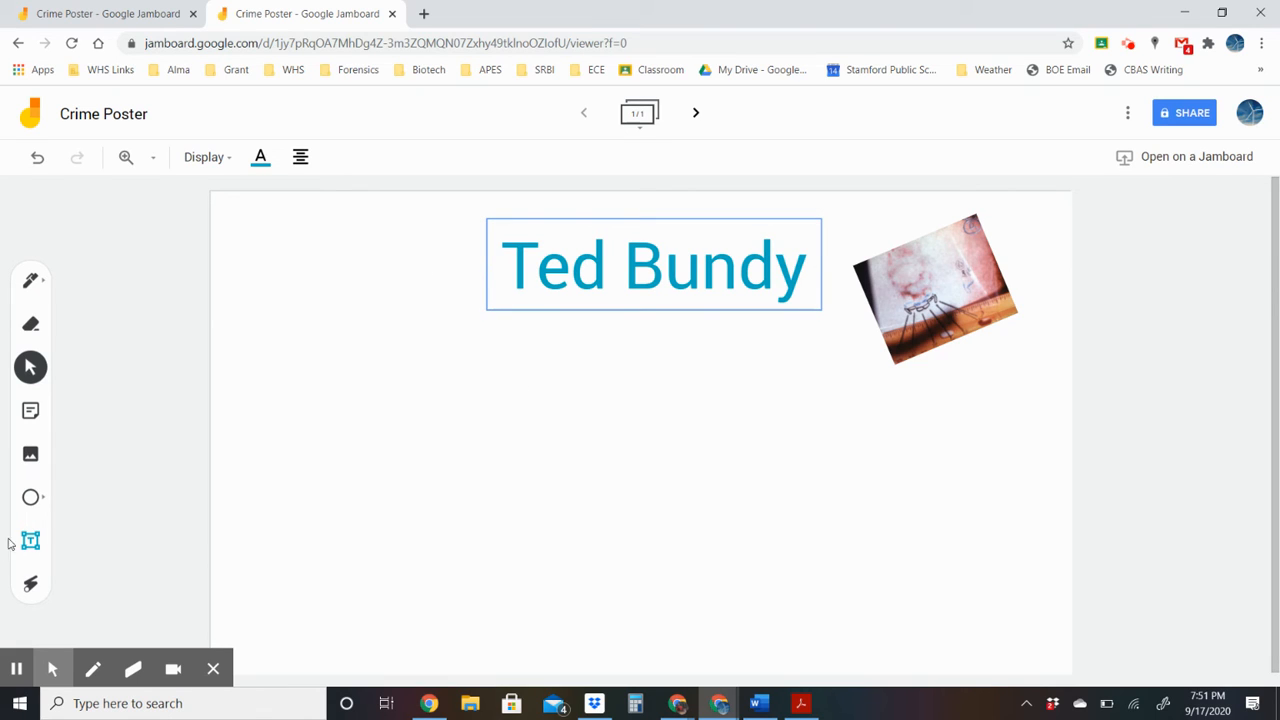
Step: Start a new sticky note with the text "Crime Scene Investigation"
click(30, 411)
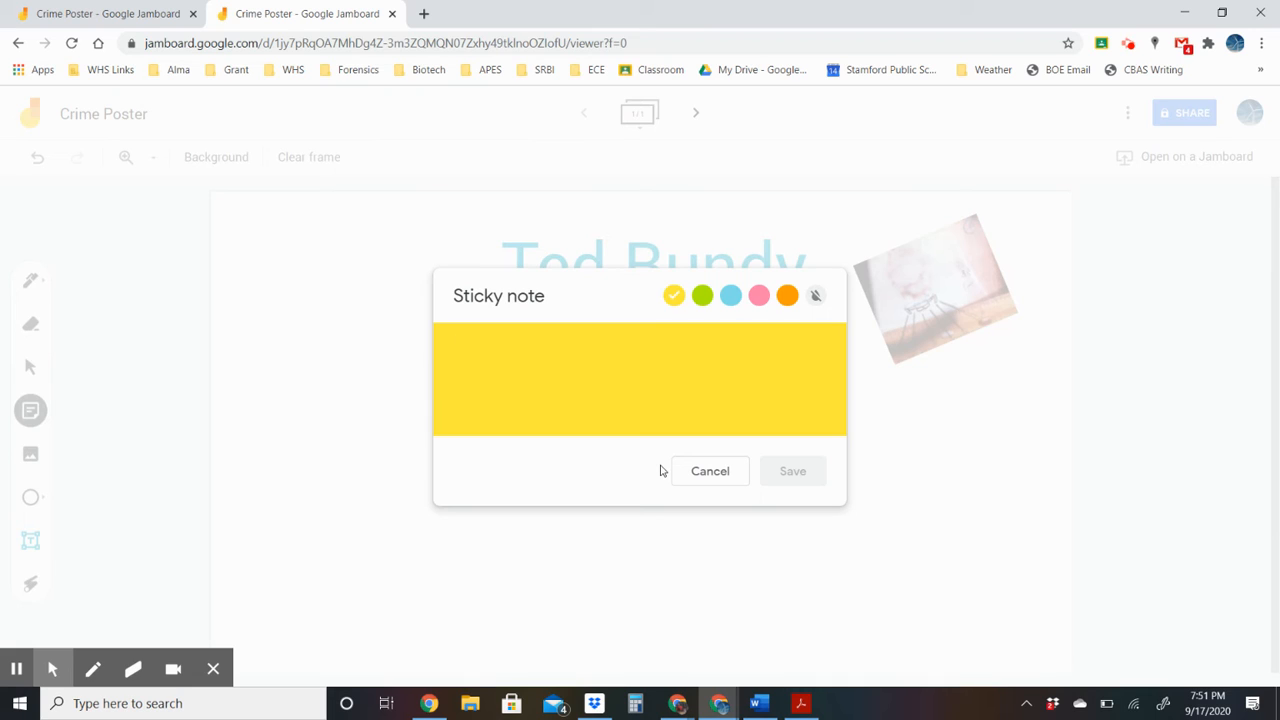
text(C)
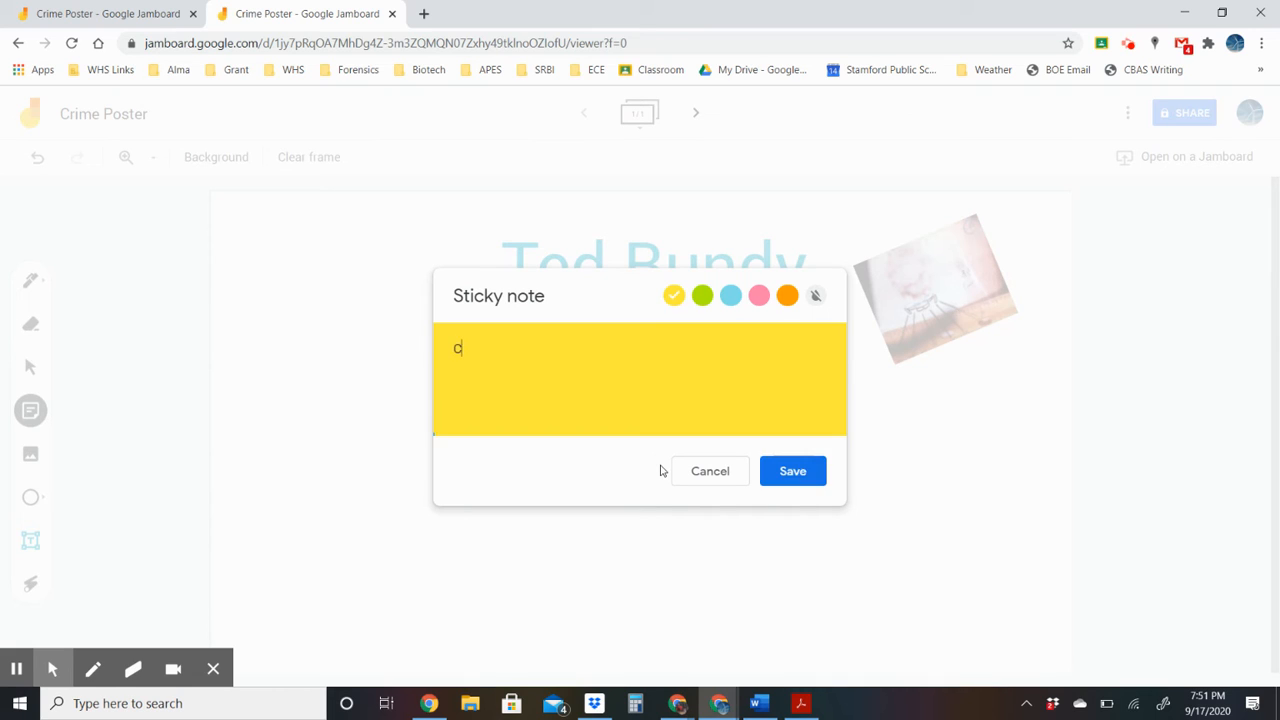
text(rime Scene INvestion)
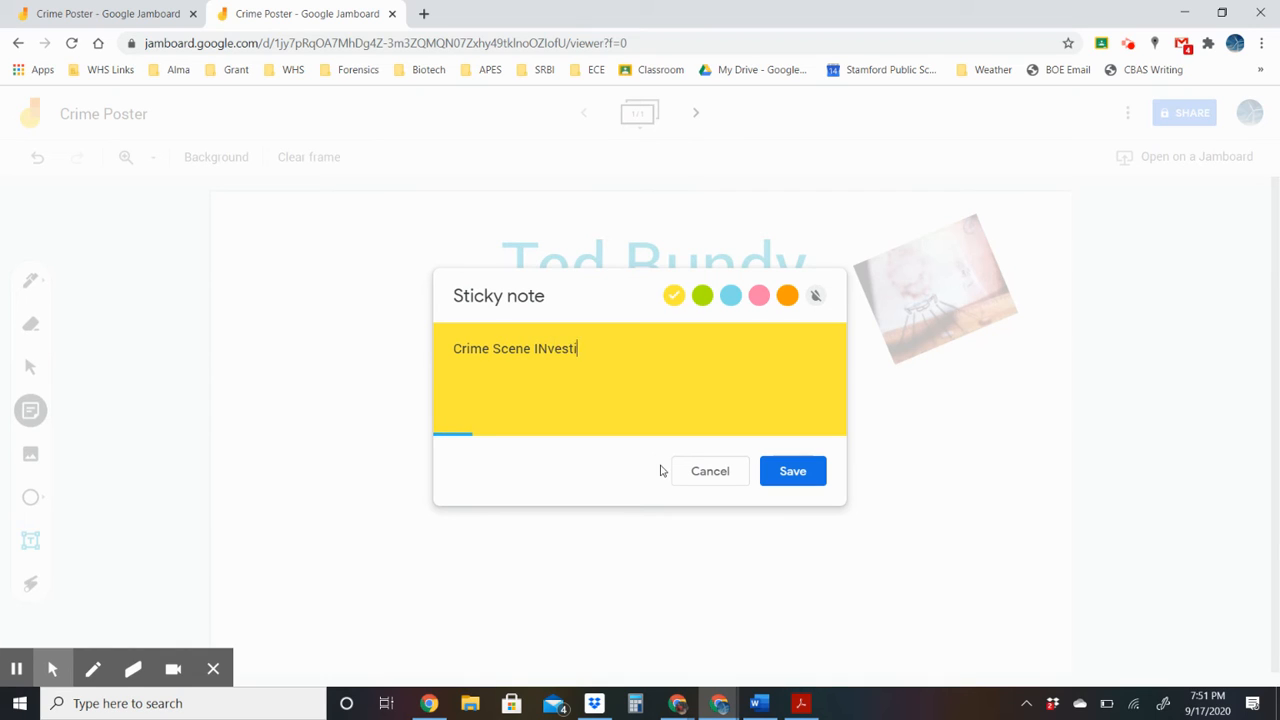
key(BackSpace)
key(BackSpace)
key(BackSpace)
text(nvestigatio)
Step: Try the none, pink, green and blue backgrounds for the sticky note, choose orange and save it to the frame
click(815, 296)
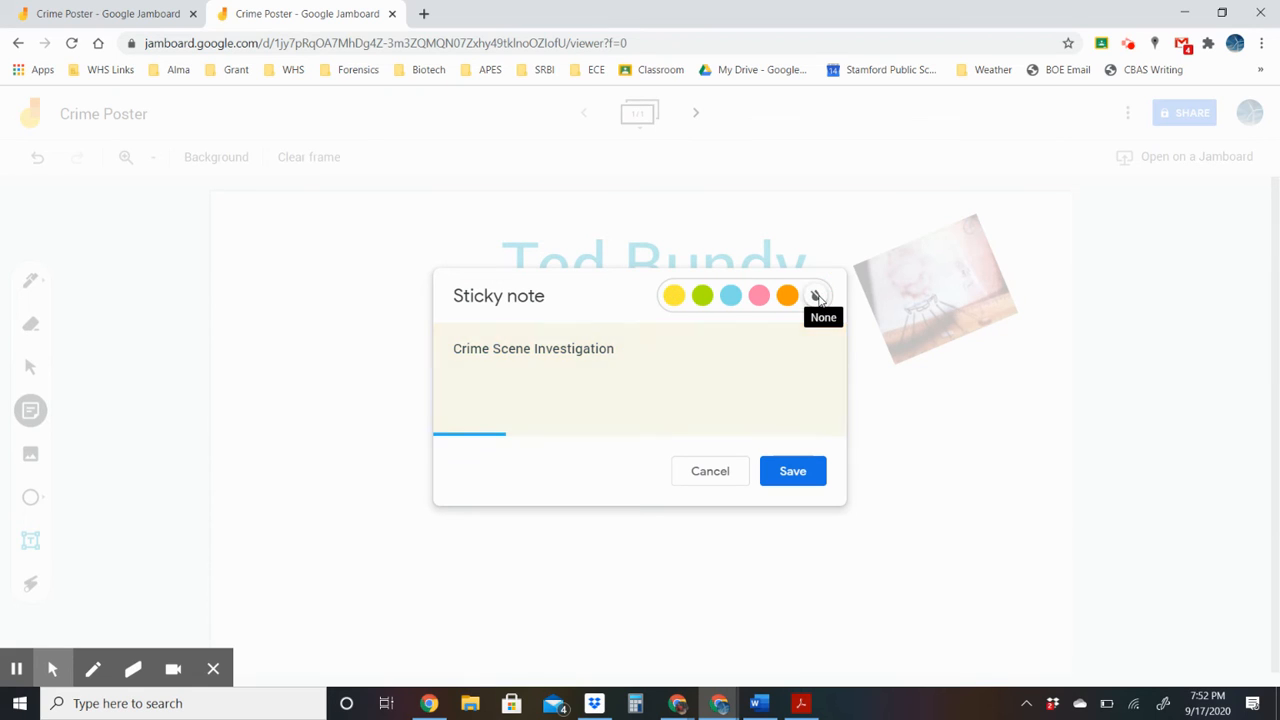
click(759, 296)
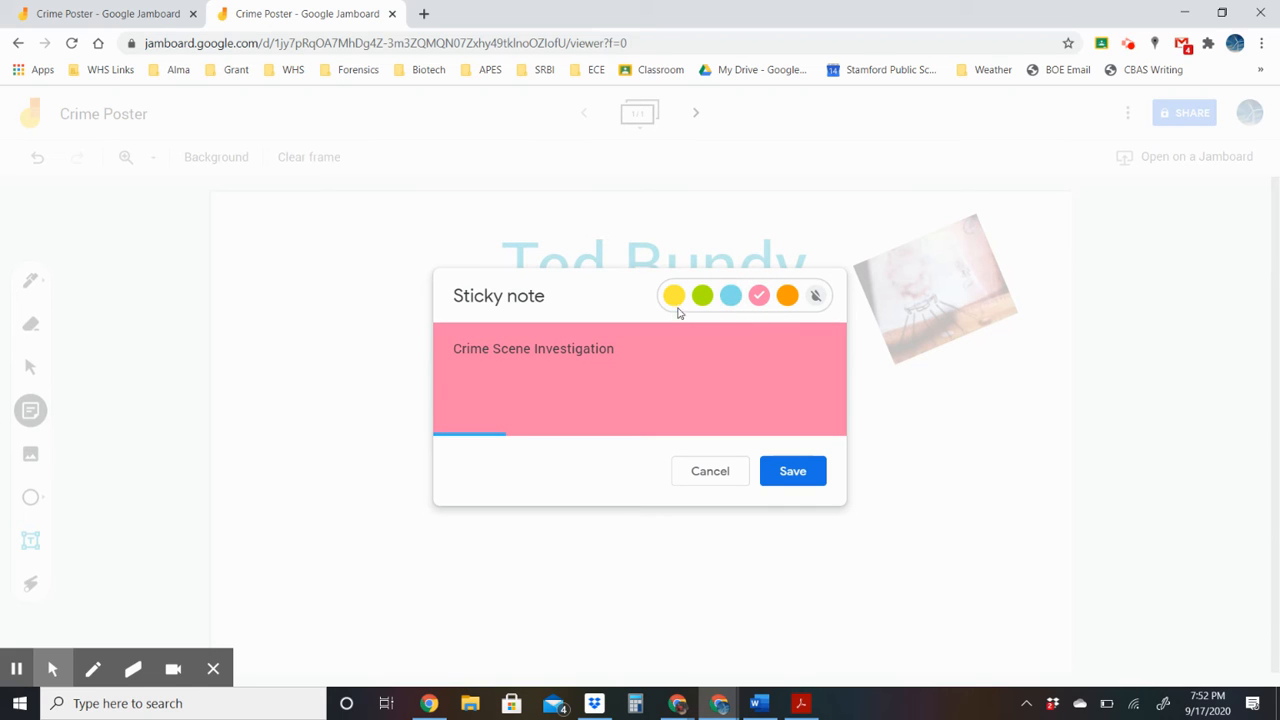
click(703, 298)
click(727, 298)
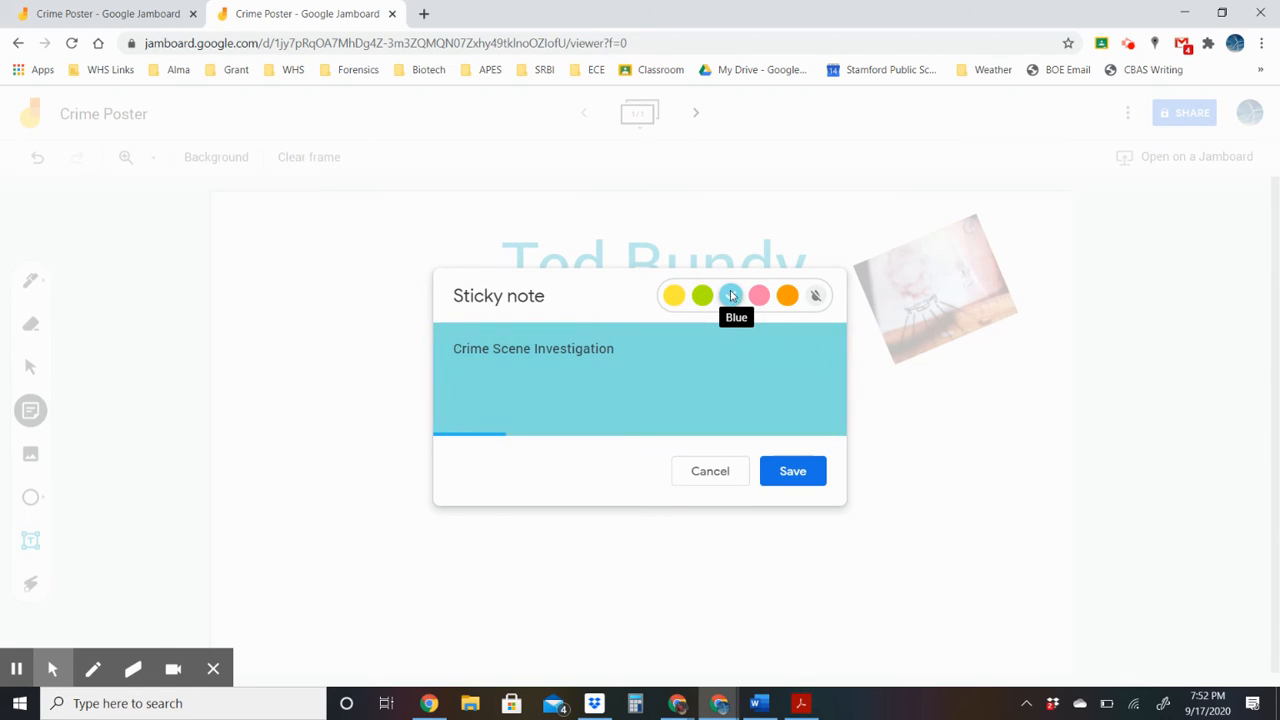
click(788, 298)
click(789, 478)
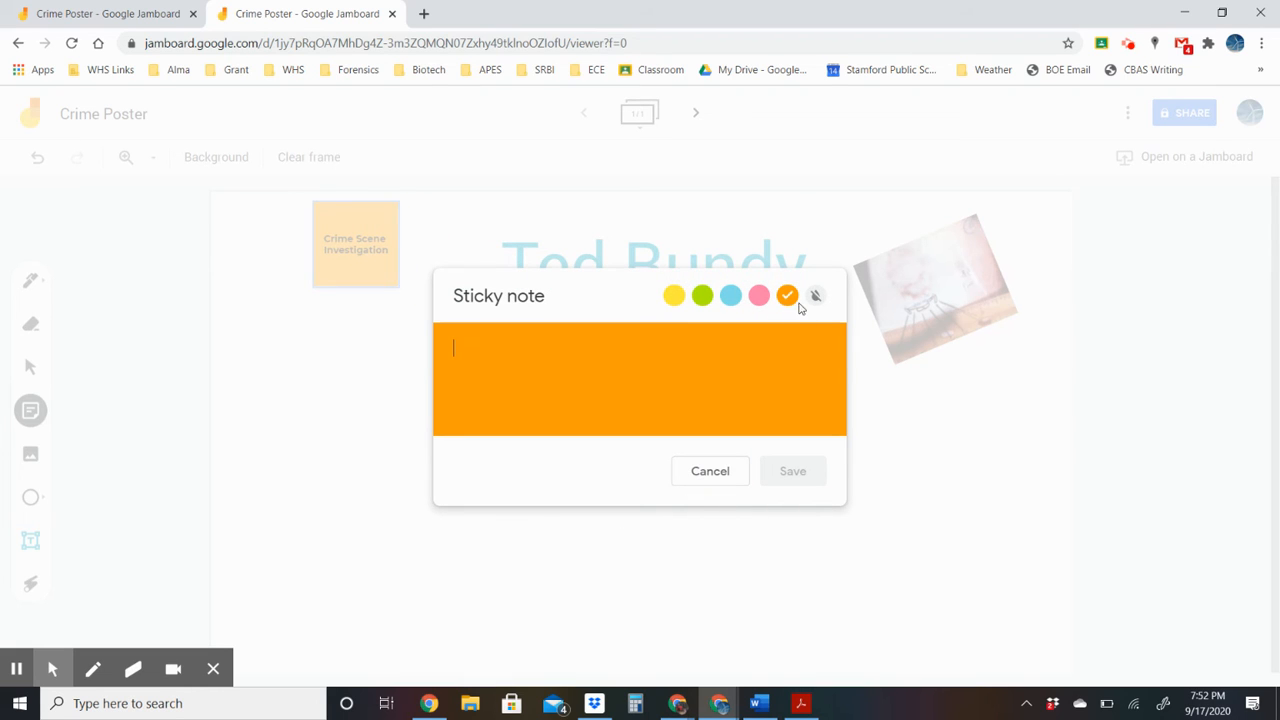
Step: Dismiss the blank follow-up note and move the orange "Crime Scene Investigation" note to the frame's upper-left corner
click(710, 472)
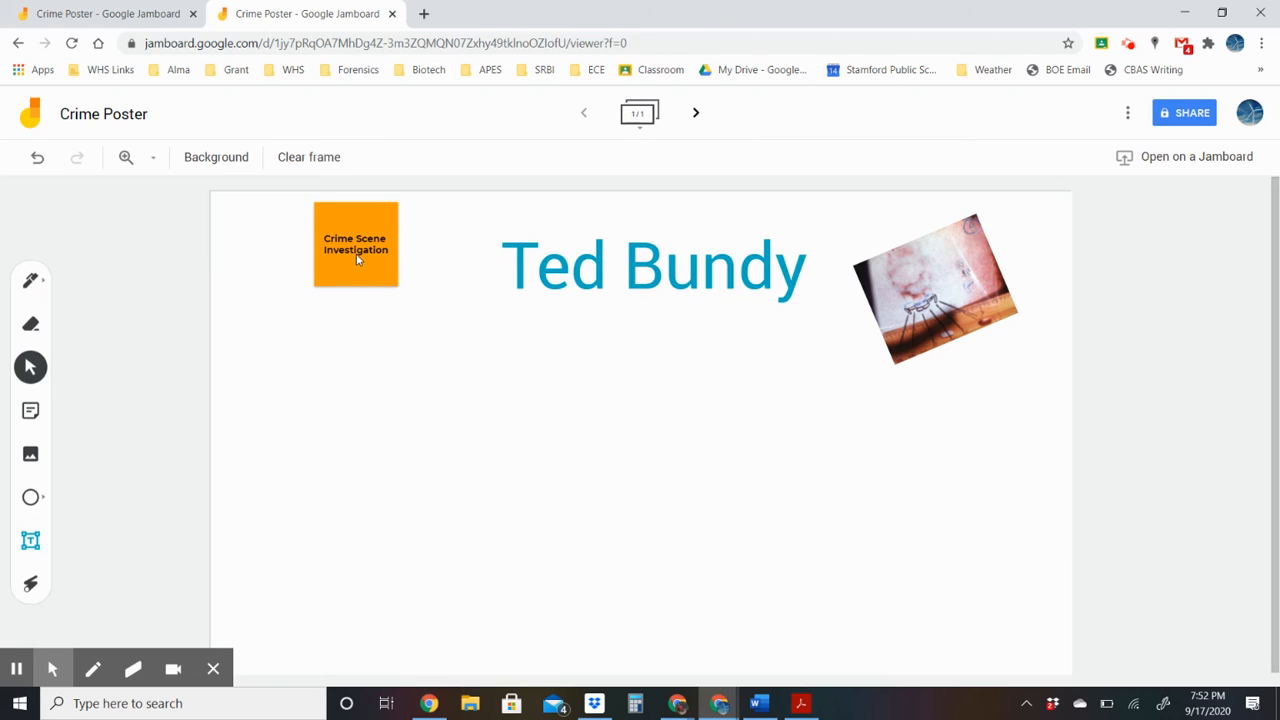
drag(356, 258, 289, 285)
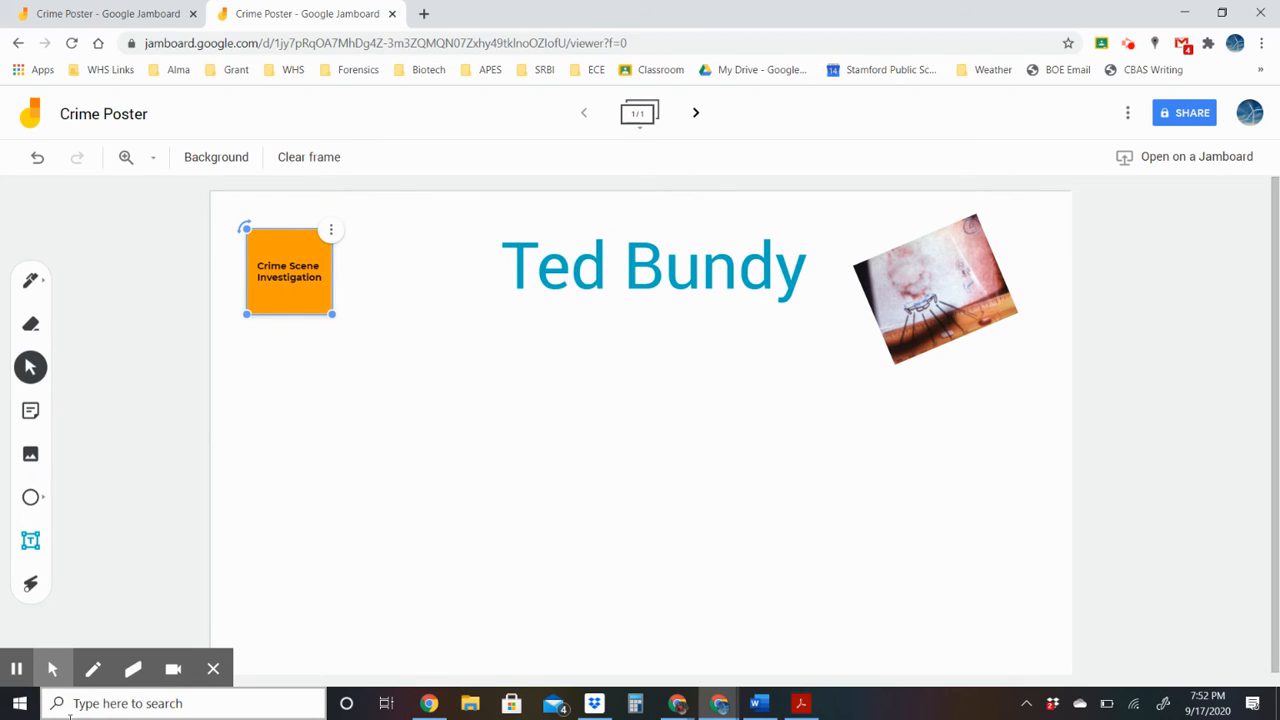
click(291, 280)
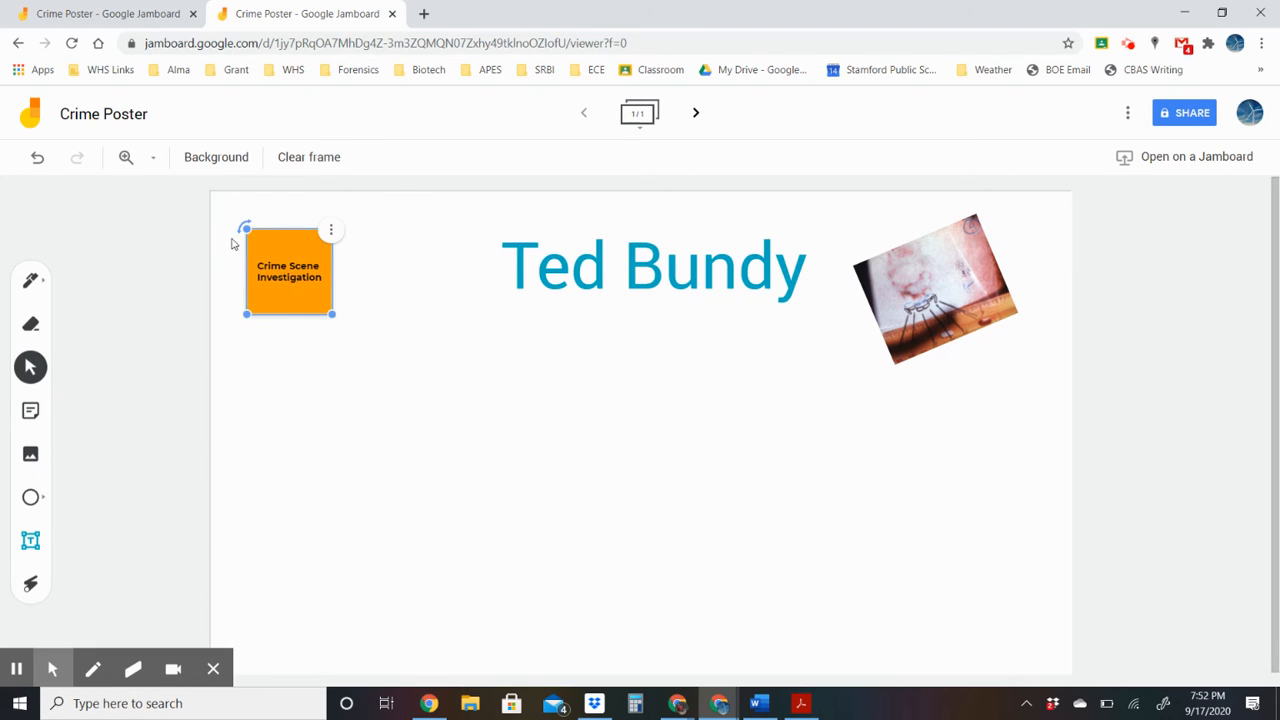